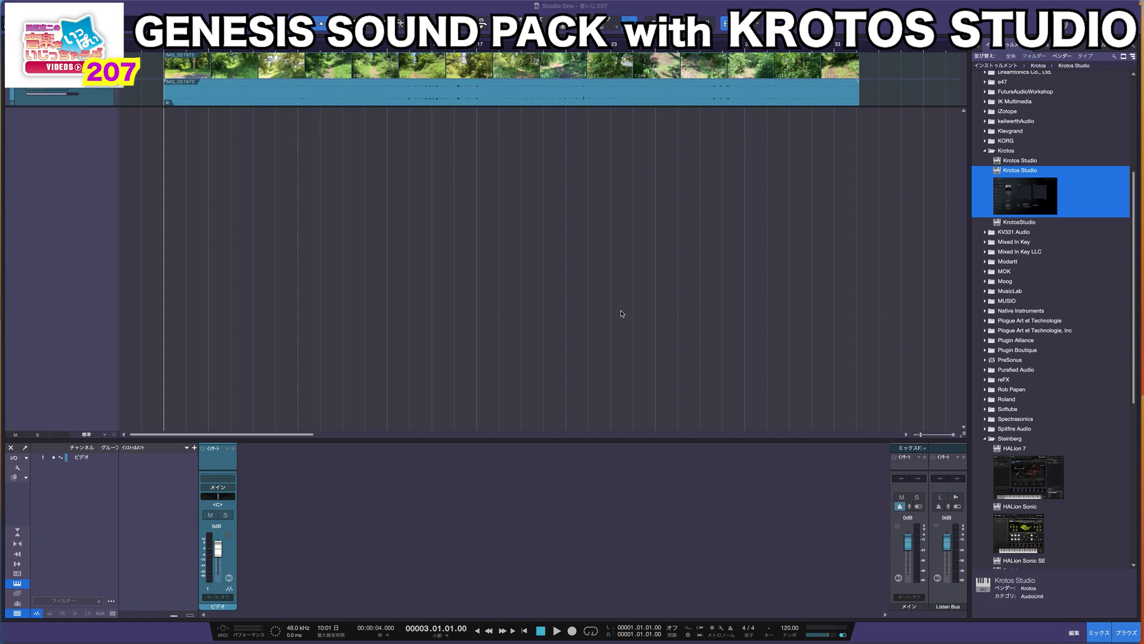
Open the video player, preview the forest footage, and lower the video track's volume to about -6.6 dB.
{"action": "key", "text": "shift+alt+v"}
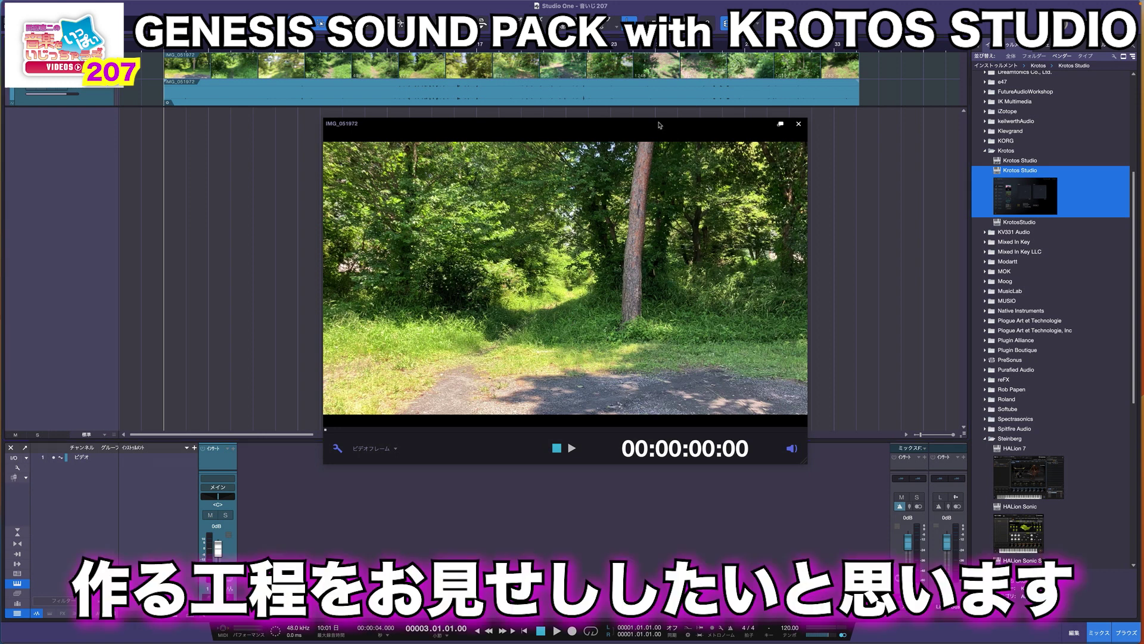
{"action": "left_click_drag", "start_coordinate": [659, 125], "coordinate": [644, 137]}
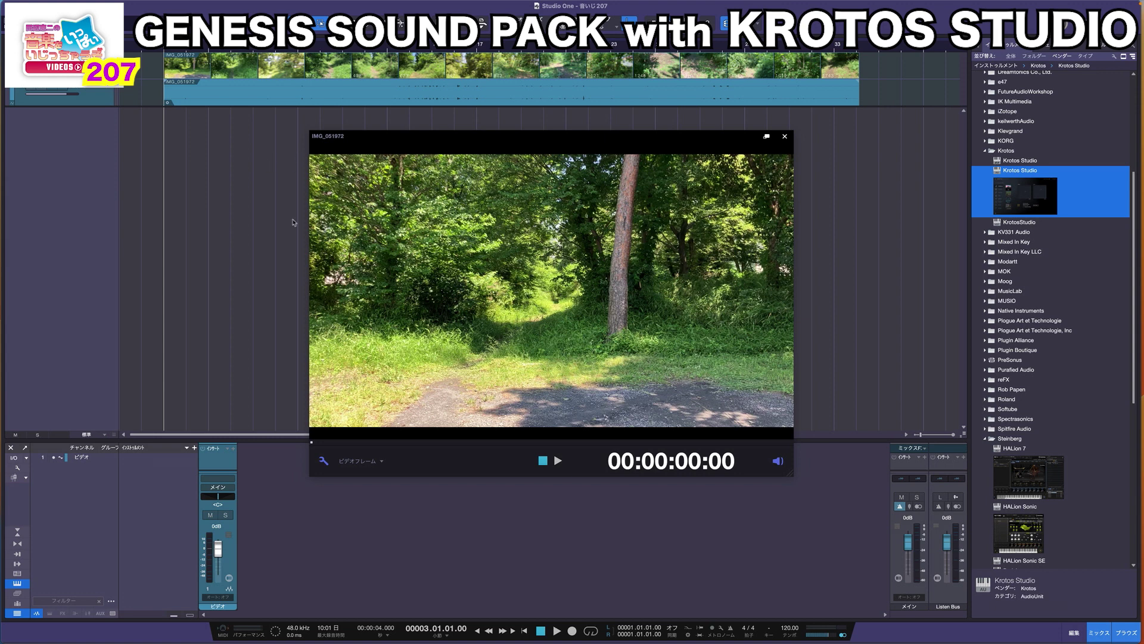
{"action": "mouse_move", "coordinate": [219, 535]}
{"action": "left_mouse_down"}
{"action": "mouse_move", "coordinate": [214, 554]}
{"action": "mouse_move", "coordinate": [216, 525]}
{"action": "mouse_move", "coordinate": [218, 557]}
{"action": "left_mouse_up"}
{"action": "key", "text": "space"}
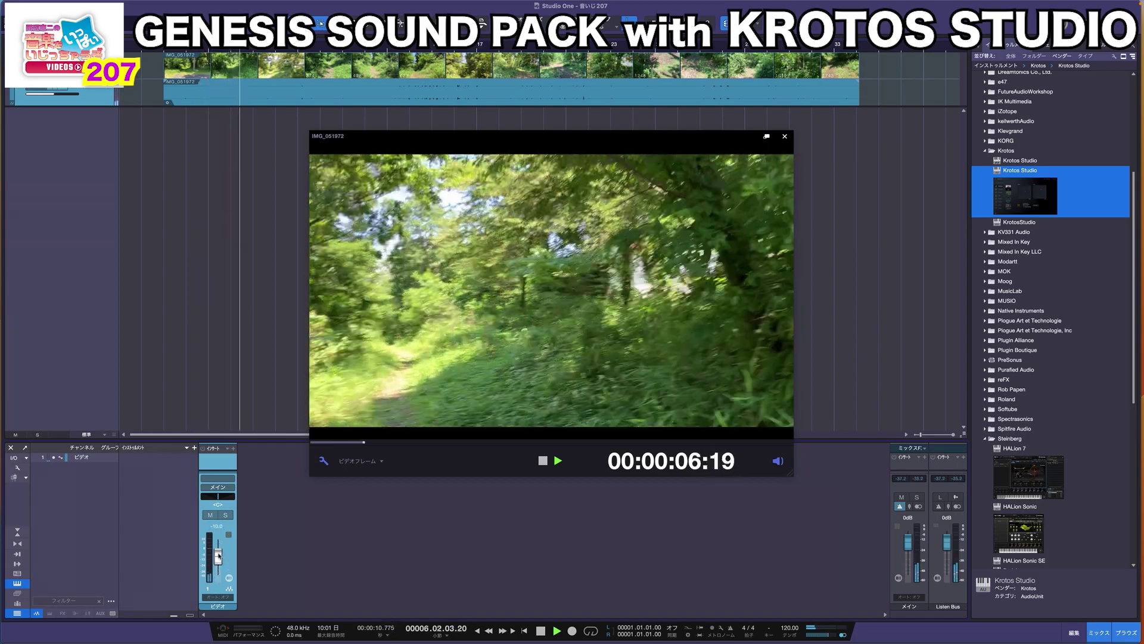
{"action": "left_click_drag", "start_coordinate": [217, 548], "coordinate": [219, 552]}
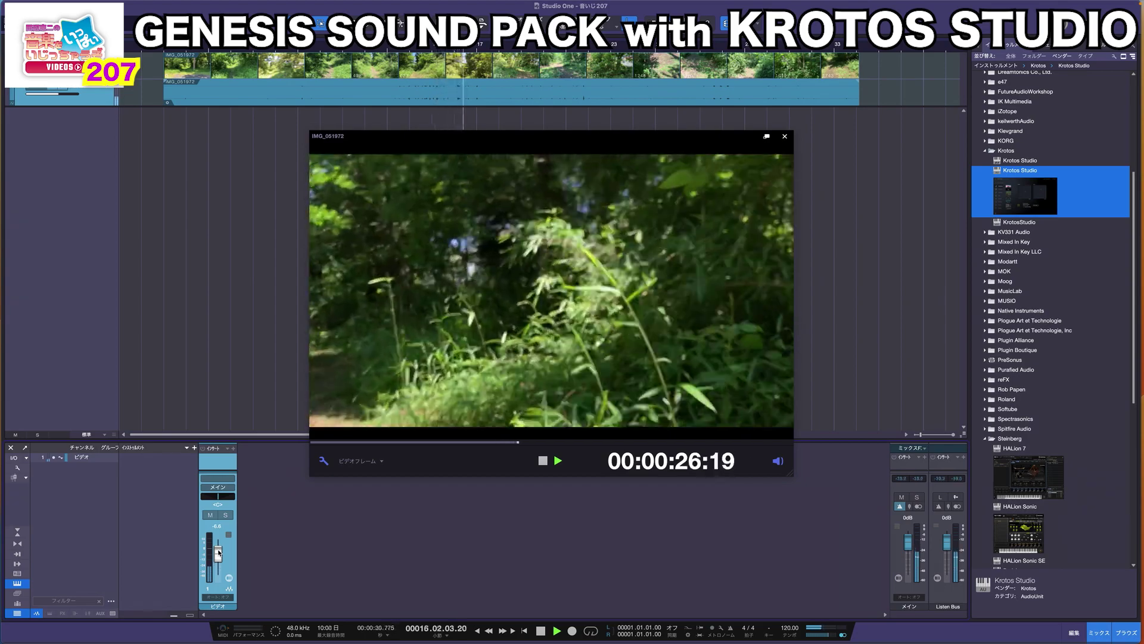
{"action": "key", "text": "space"}
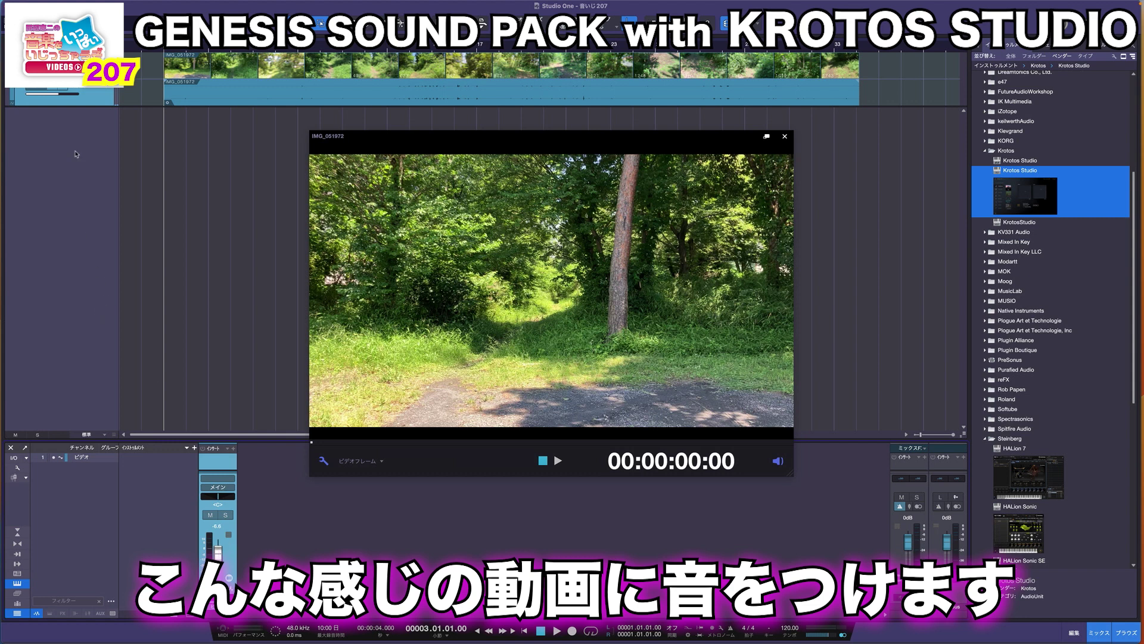
Mute the video track, add a Krotos Studio instrument track, and place its plug-in window beside the video player.
{"action": "key", "text": "shift+m"}
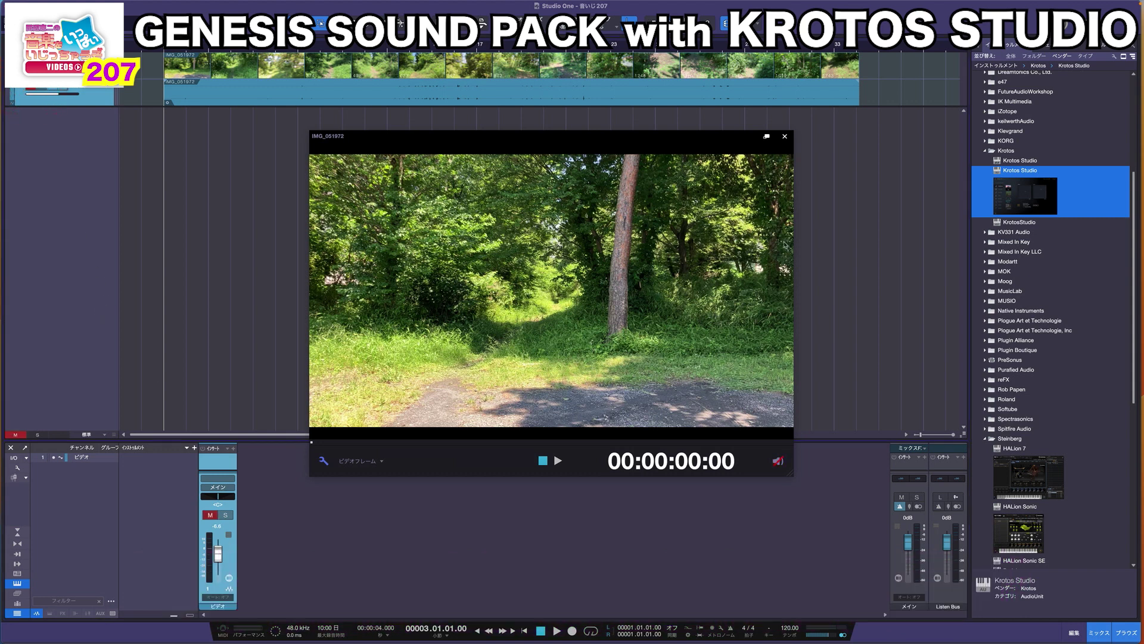
{"action": "left_click_drag", "start_coordinate": [1007, 203], "coordinate": [858, 280]}
{"action": "left_click_drag", "start_coordinate": [729, 166], "coordinate": [649, 189]}
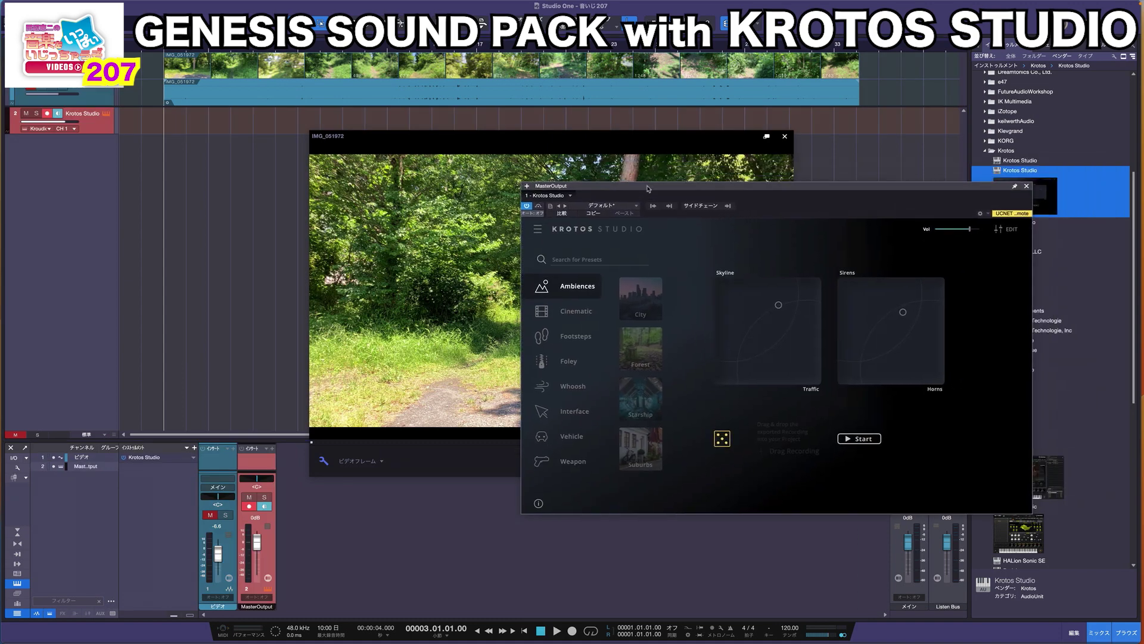
{"action": "left_click_drag", "start_coordinate": [496, 137], "coordinate": [196, 64]}
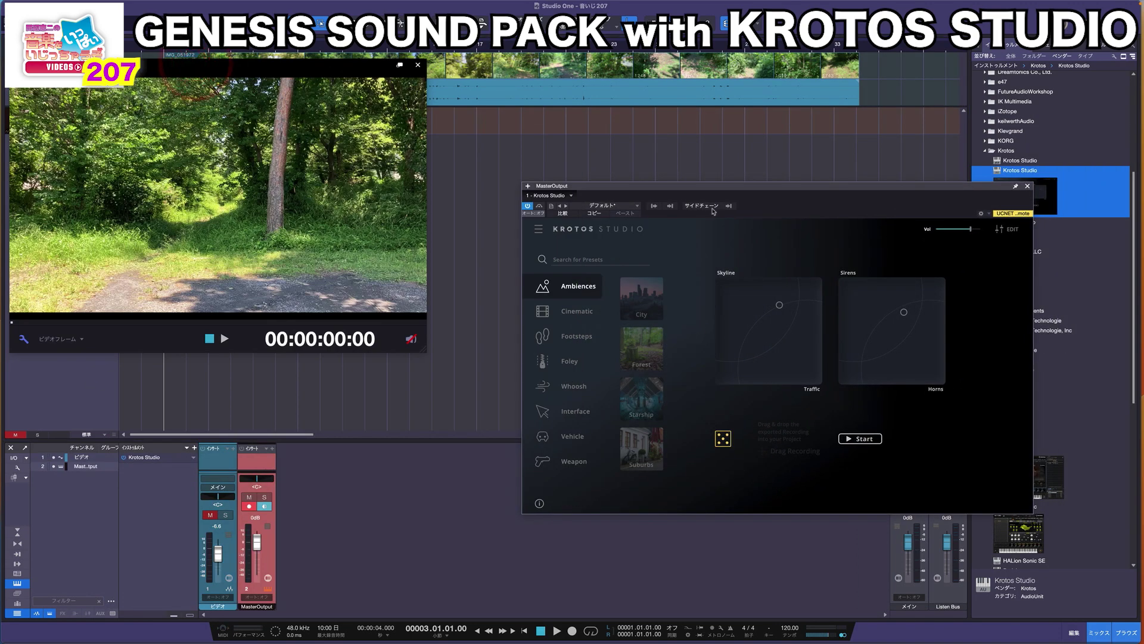
{"action": "left_click_drag", "start_coordinate": [691, 190], "coordinate": [667, 201]}
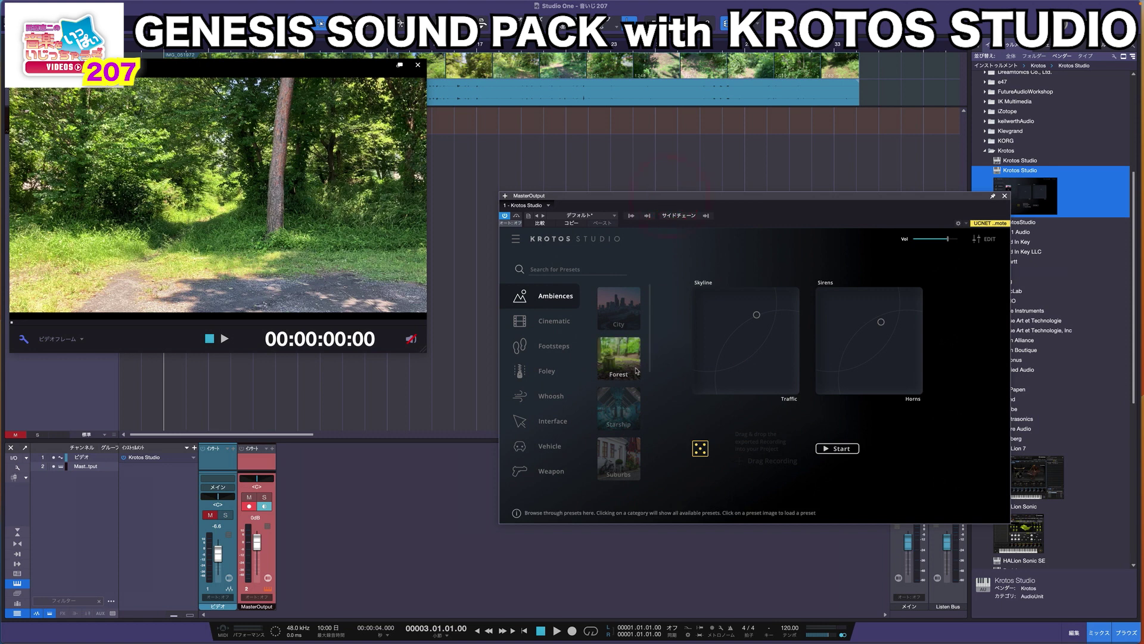
Load the Forest ambience preset and set the Krotos Studio track's volume to -5 dB.
{"action": "left_click", "coordinate": [621, 354]}
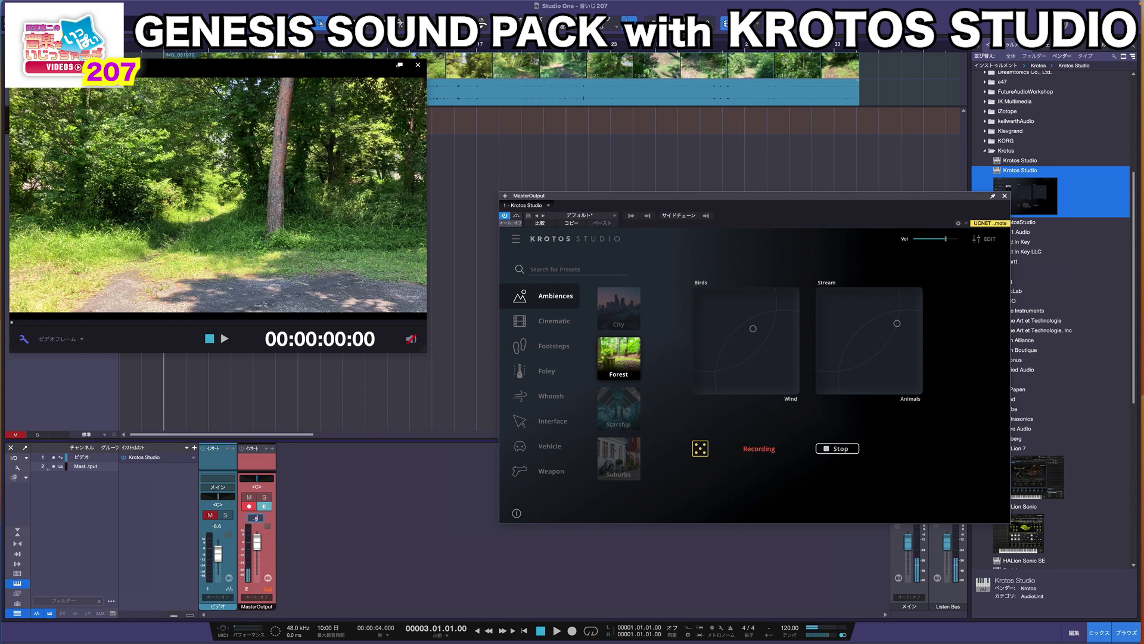
{"action": "key", "text": "Return"}
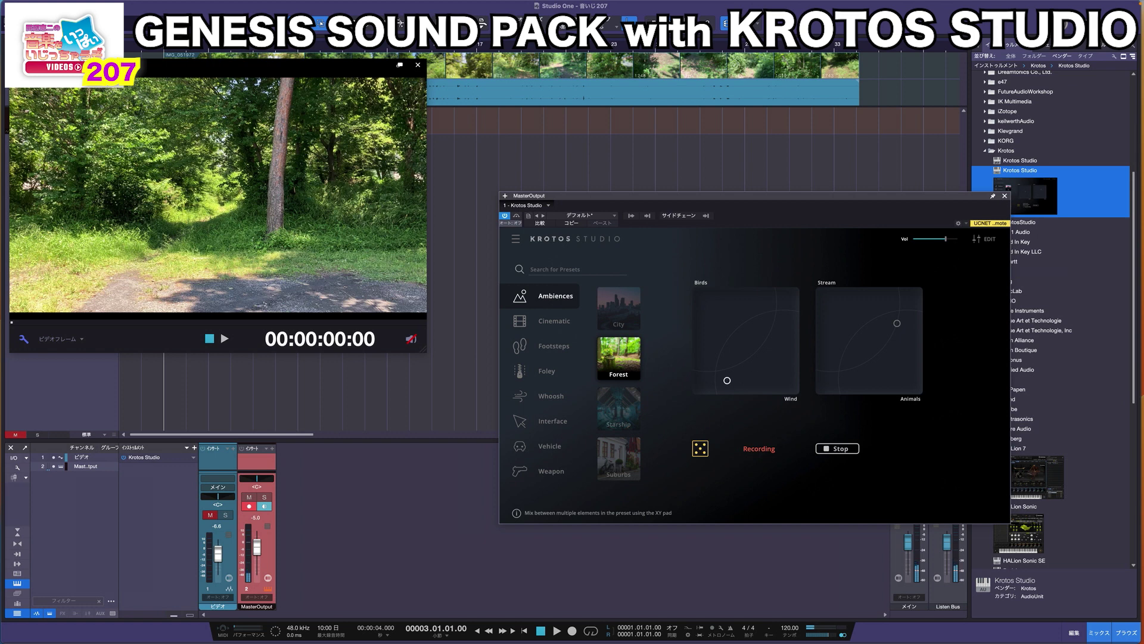
Position the Birds/Wind point near the Wind corner and the Stream/Animals point in the lower-left corner of its pad.
{"action": "left_click_drag", "start_coordinate": [695, 383], "coordinate": [776, 384]}
{"action": "left_click", "coordinate": [757, 345]}
{"action": "left_click", "coordinate": [813, 380]}
{"action": "left_click_drag", "start_coordinate": [772, 358], "coordinate": [765, 370]}
{"action": "left_click", "coordinate": [826, 386]}
{"action": "left_click_drag", "start_coordinate": [828, 386], "coordinate": [833, 386]}
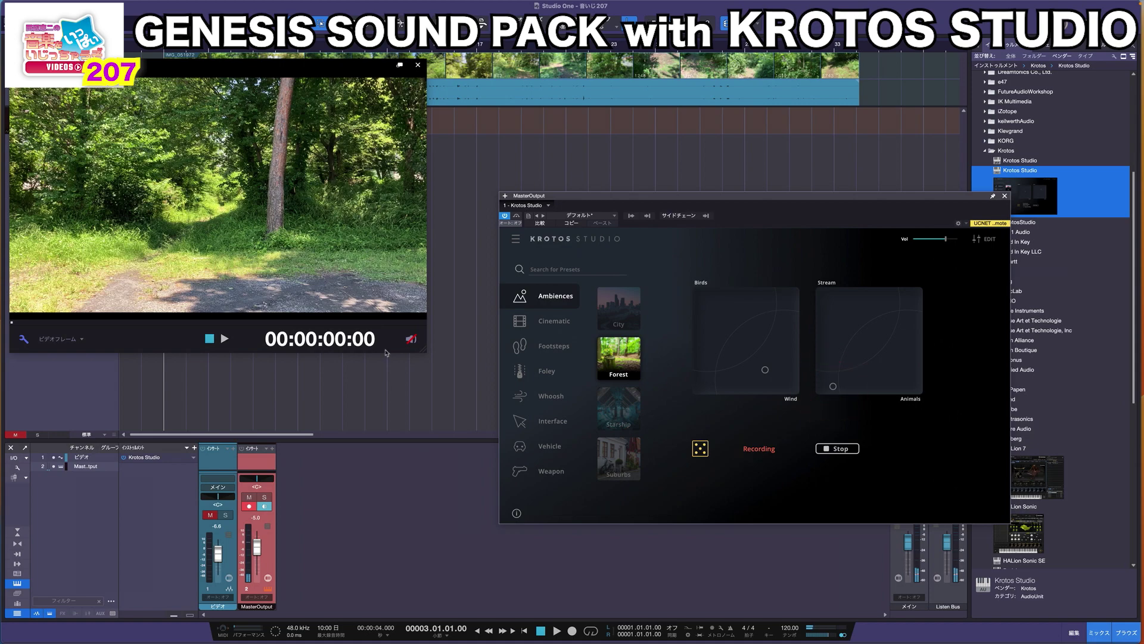
Play the footage with the forest ambience, then stop it with the Krotos Studio track muted.
{"action": "key", "text": "space"}
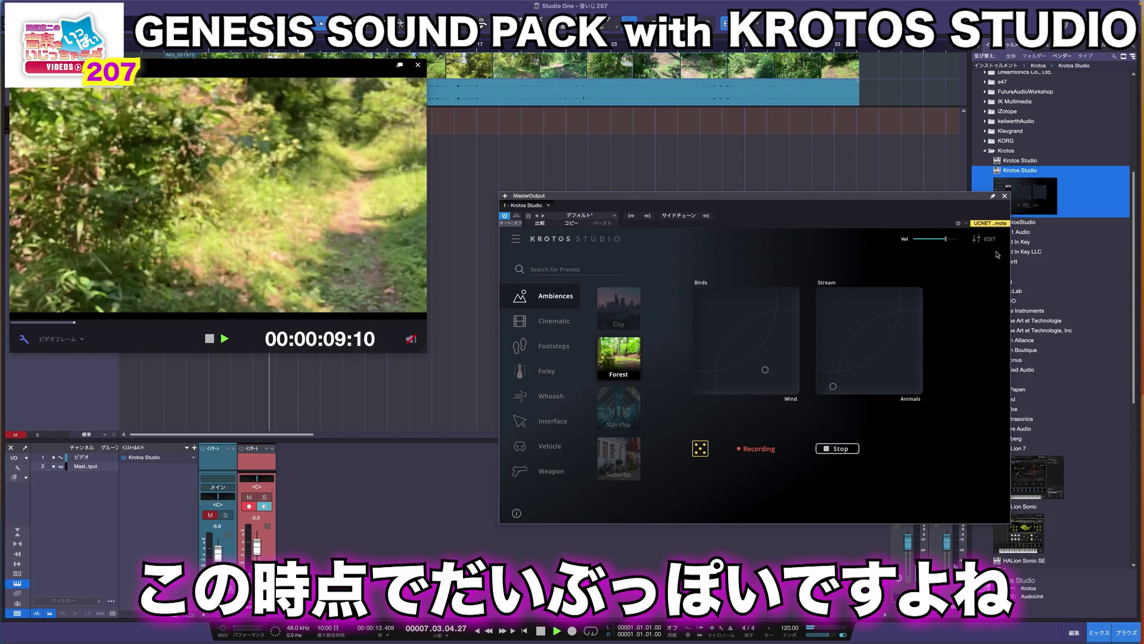
{"action": "left_click_drag", "start_coordinate": [998, 195], "coordinate": [968, 67]}
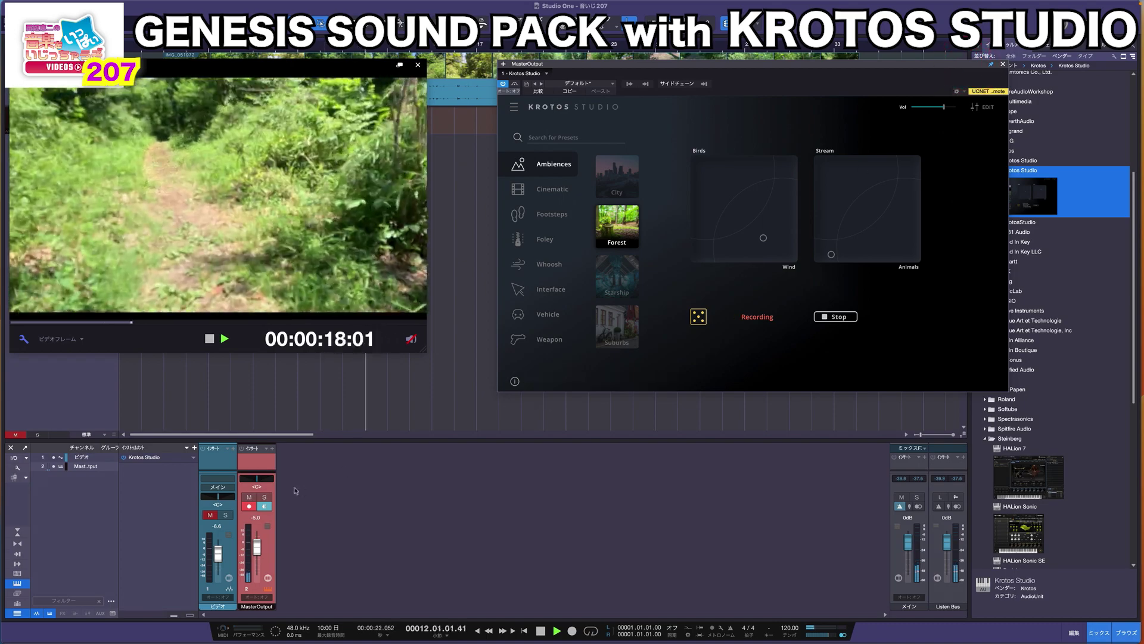
{"action": "left_click", "coordinate": [250, 498]}
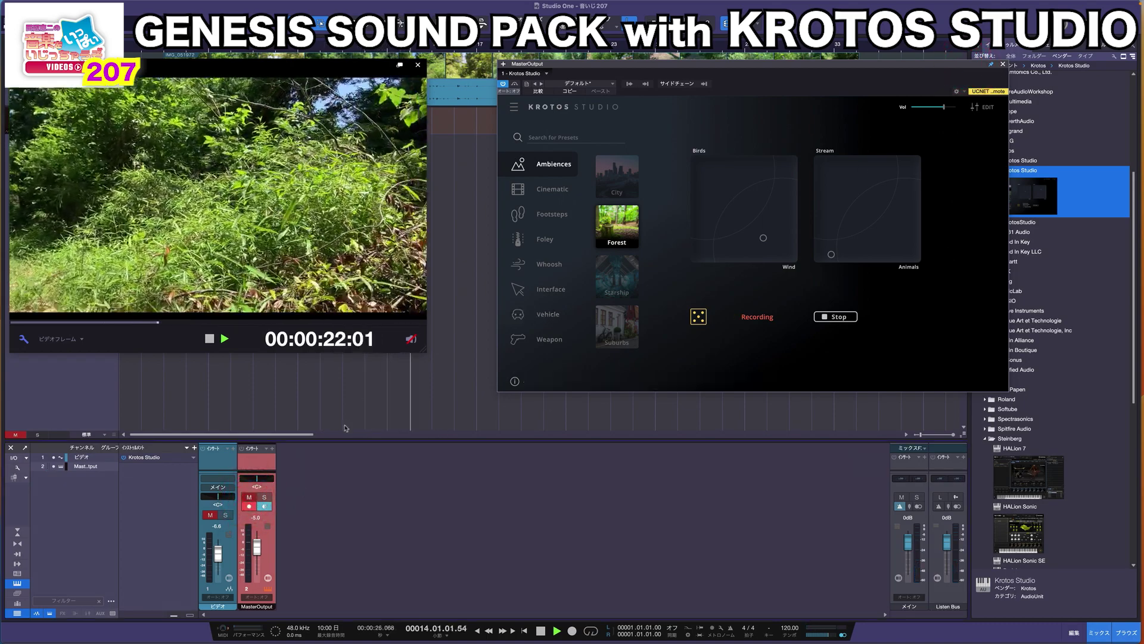
{"action": "key", "text": "space"}
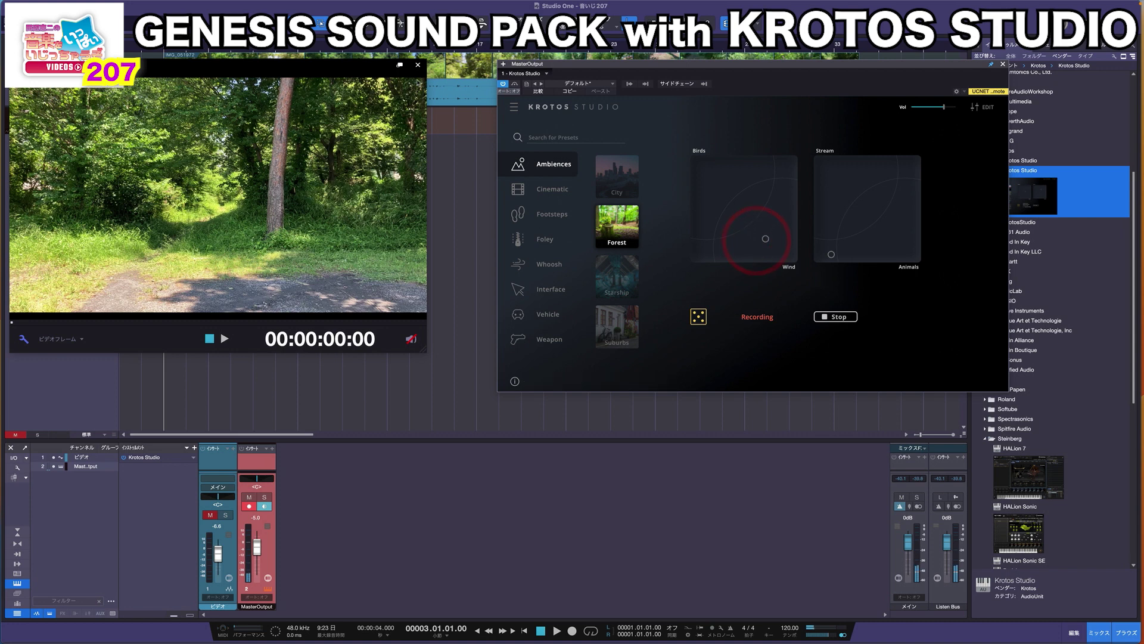
Move the video player clear of the tracks and set the Krotos Studio plug-in's automation mode to Latch (ラッチ).
{"action": "left_click_drag", "start_coordinate": [380, 66], "coordinate": [414, 164]}
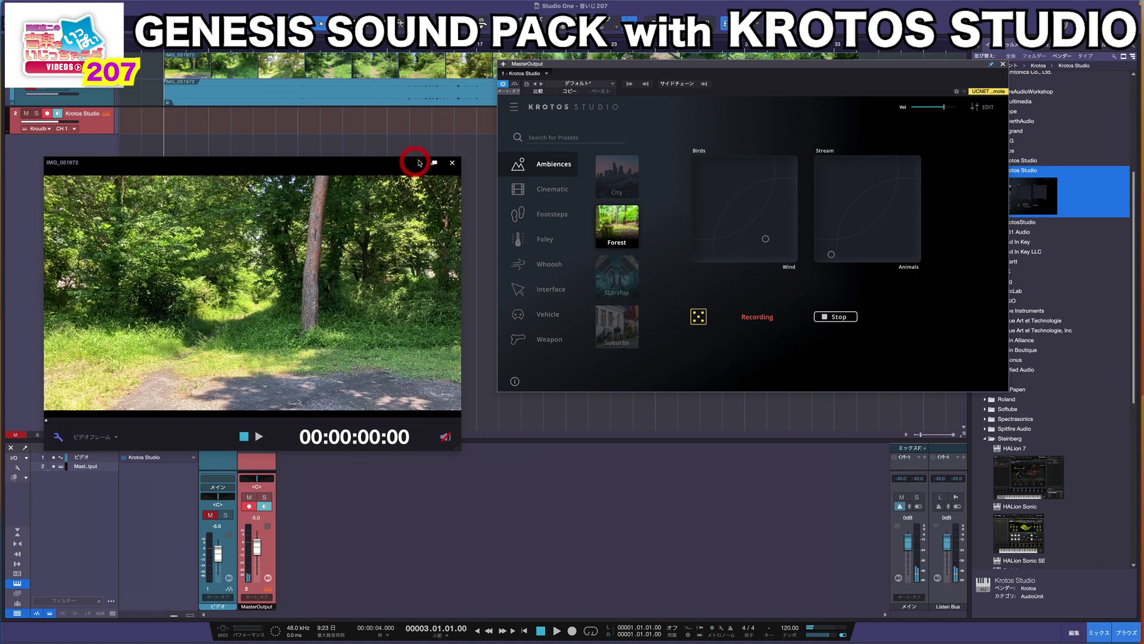
{"action": "key", "text": "space"}
{"action": "key", "text": "space"}
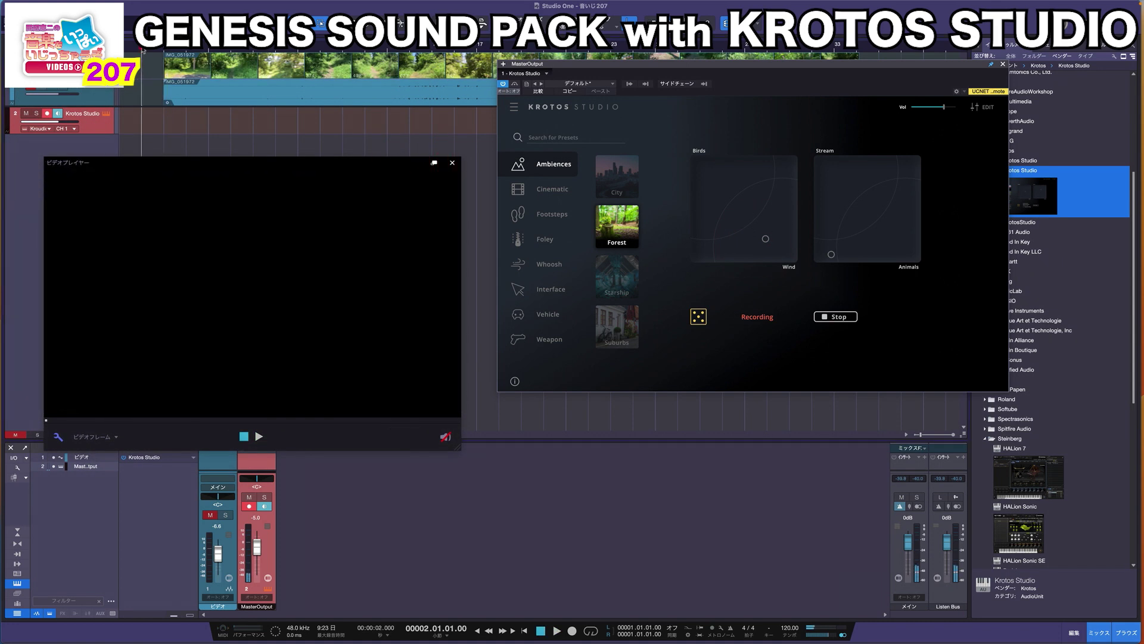
{"action": "left_click", "coordinate": [512, 93]}
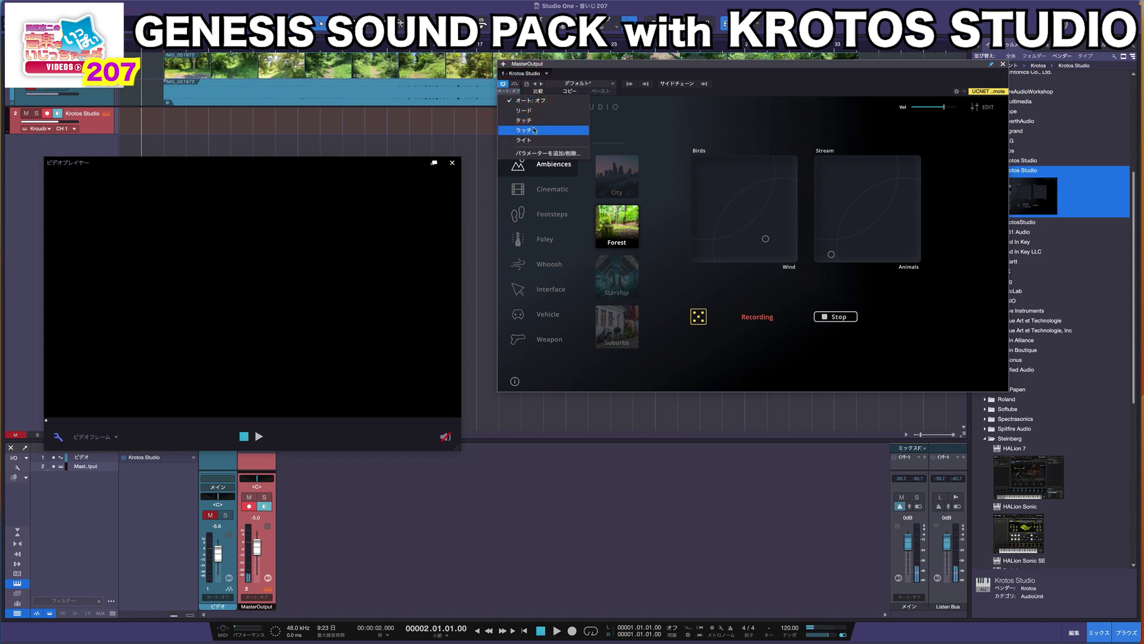
{"action": "left_click", "coordinate": [535, 130]}
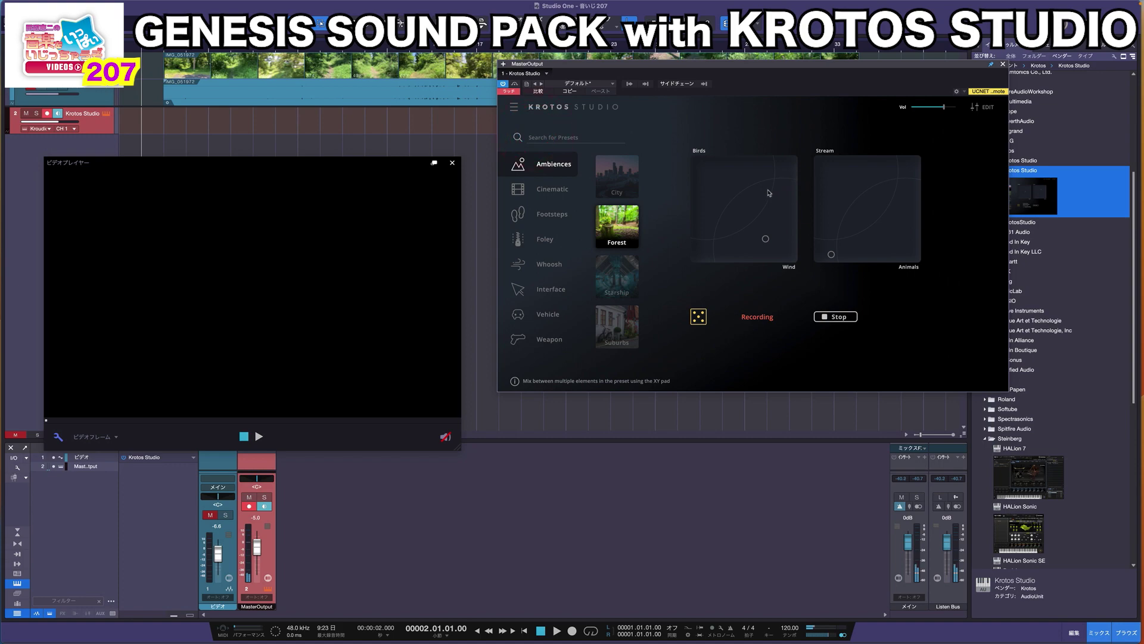
Record automation of the Birds/Wind pad by moving its point while the footage plays through.
{"action": "left_click_drag", "start_coordinate": [765, 238], "coordinate": [756, 224]}
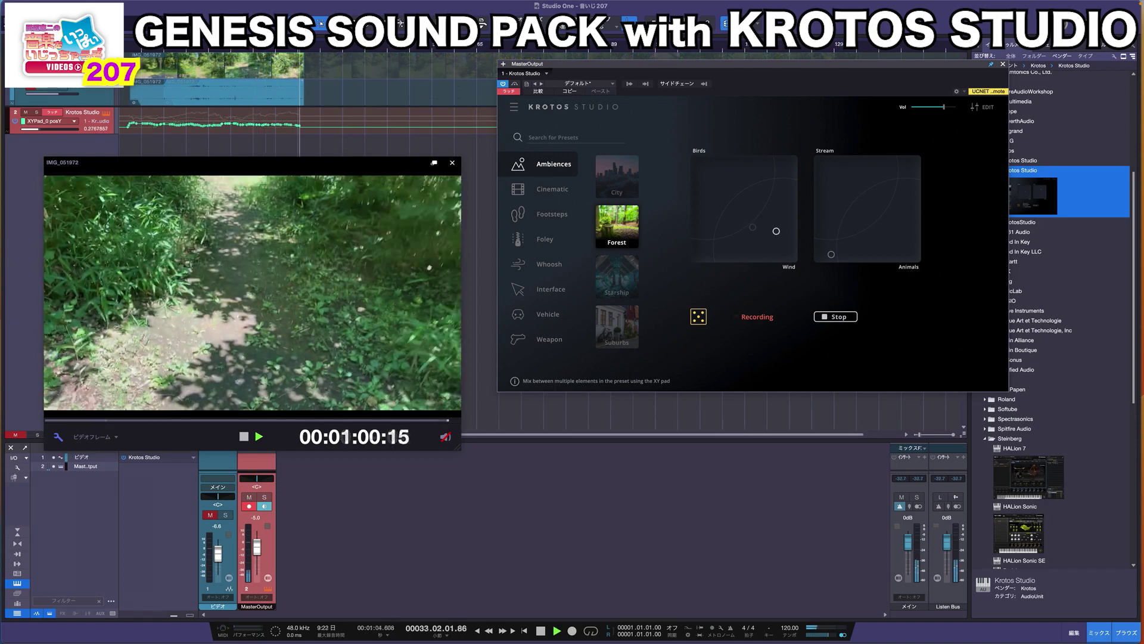
{"action": "left_click_drag", "start_coordinate": [774, 229], "coordinate": [771, 225]}
{"action": "key", "text": "space"}
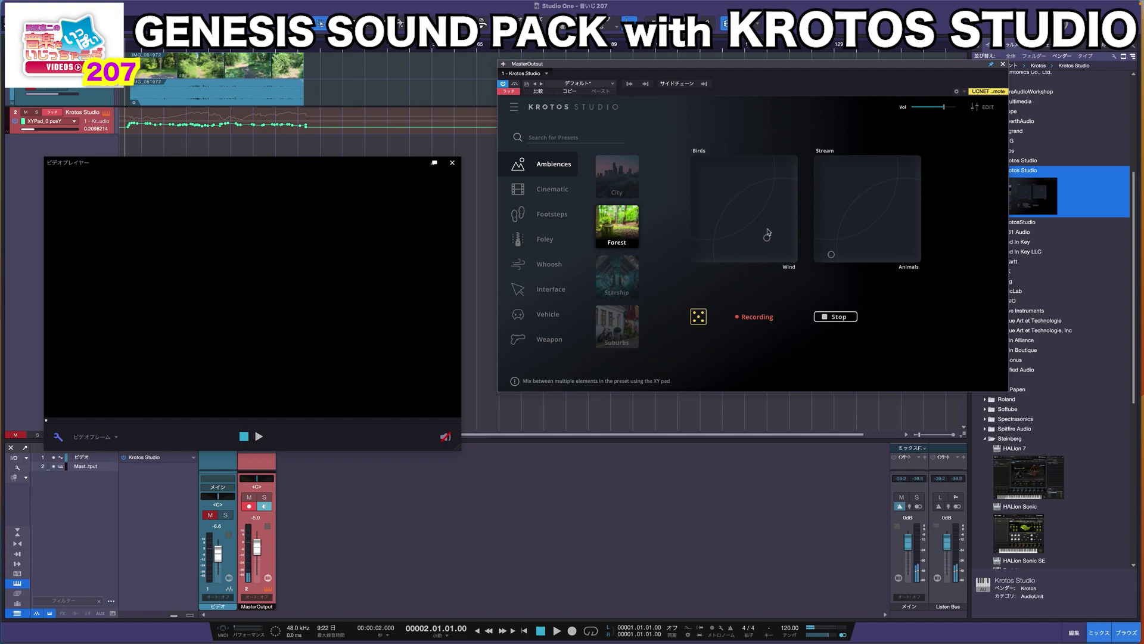
Record automation of the Stream/Animals pad by moving its point toward different sounds during a second playback pass.
{"action": "key", "text": "space"}
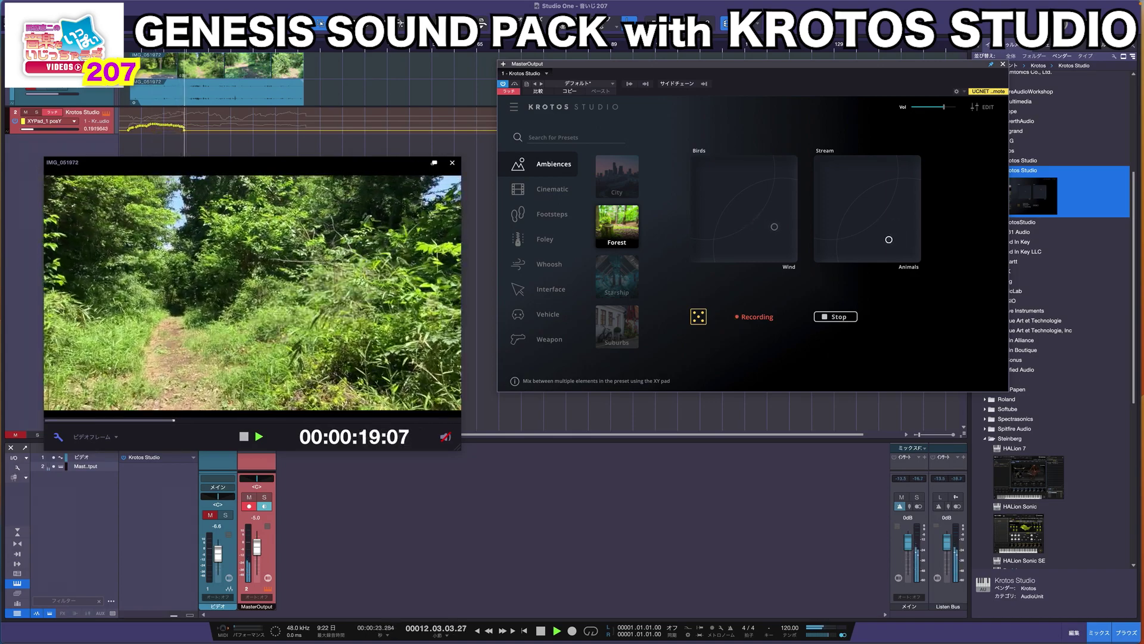
{"action": "left_click", "coordinate": [871, 239]}
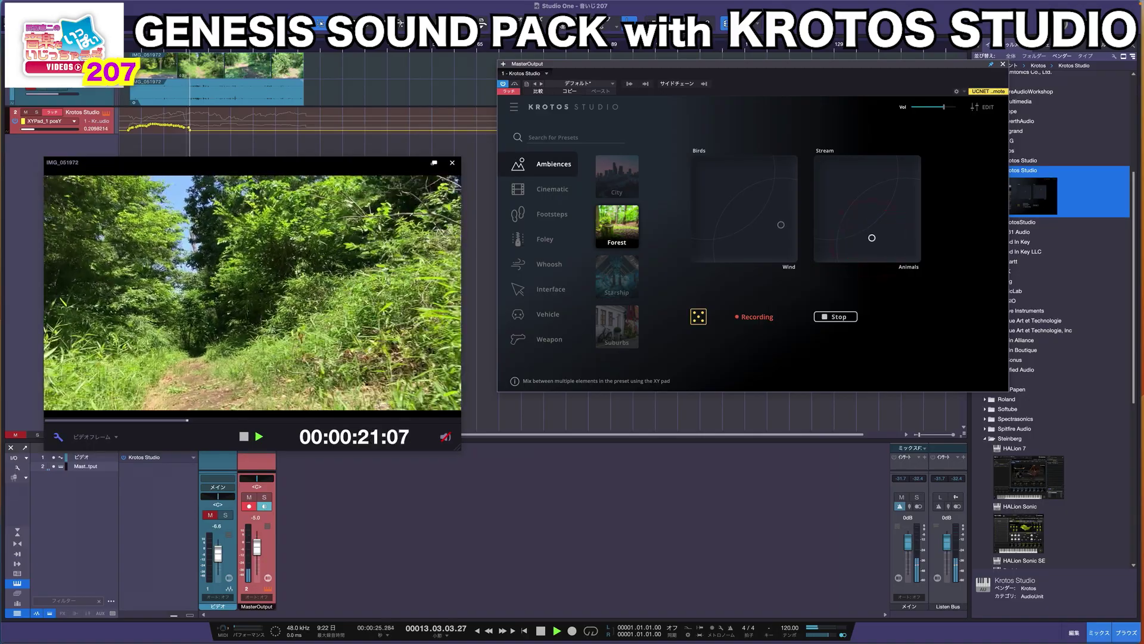
{"action": "left_click", "coordinate": [869, 231]}
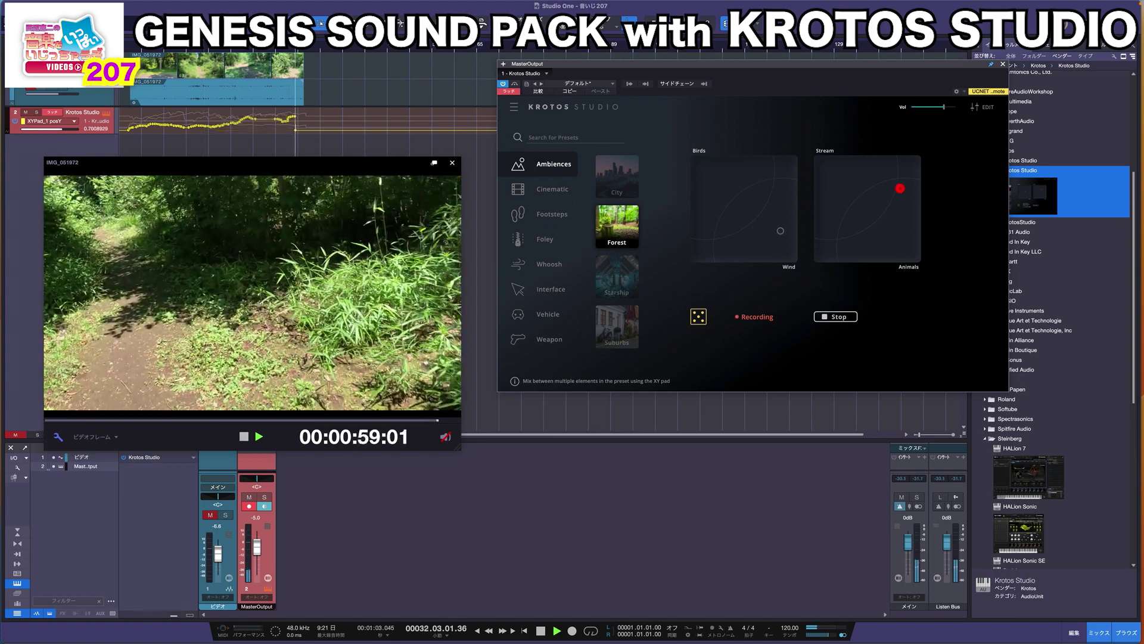
{"action": "left_click_drag", "start_coordinate": [900, 188], "coordinate": [899, 193]}
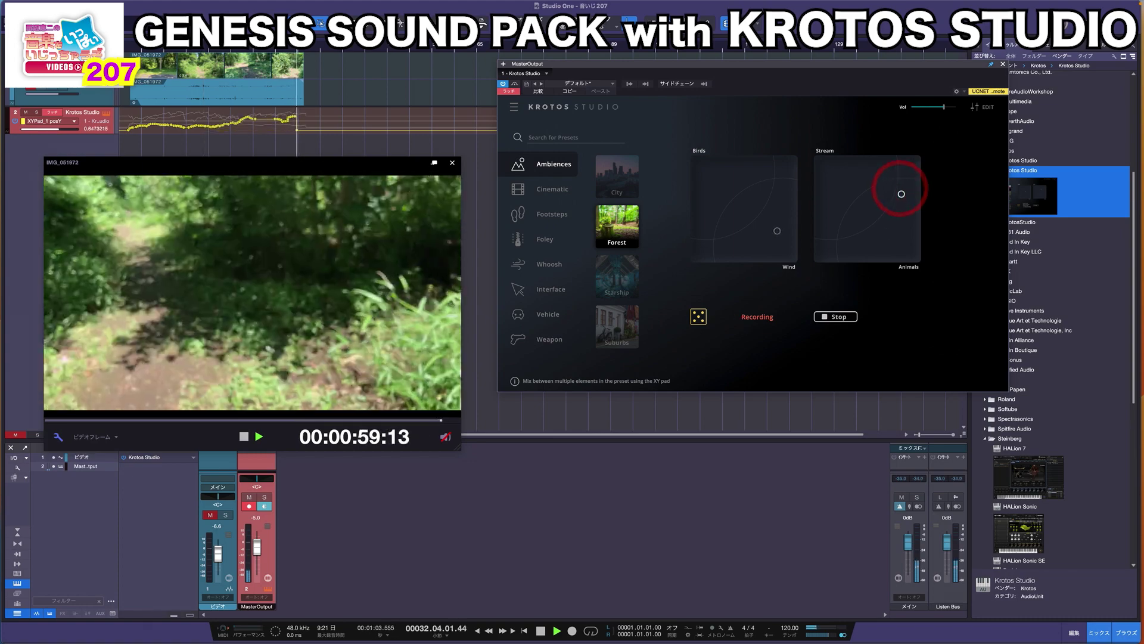
{"action": "left_click", "coordinate": [893, 209]}
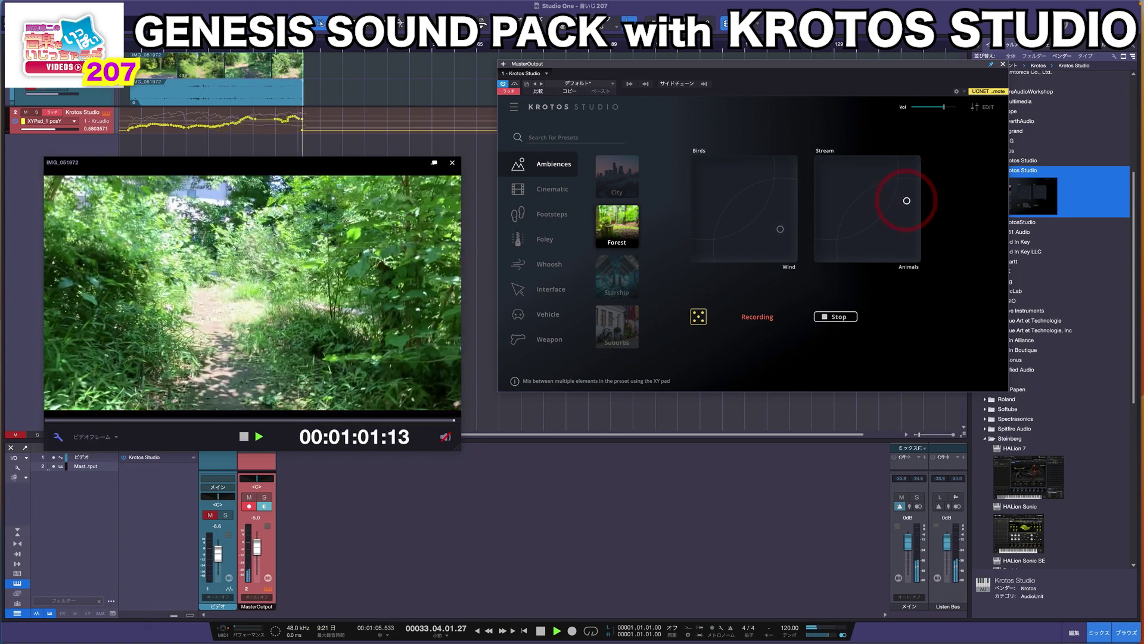
{"action": "left_click", "coordinate": [895, 212]}
{"action": "key", "text": "space"}
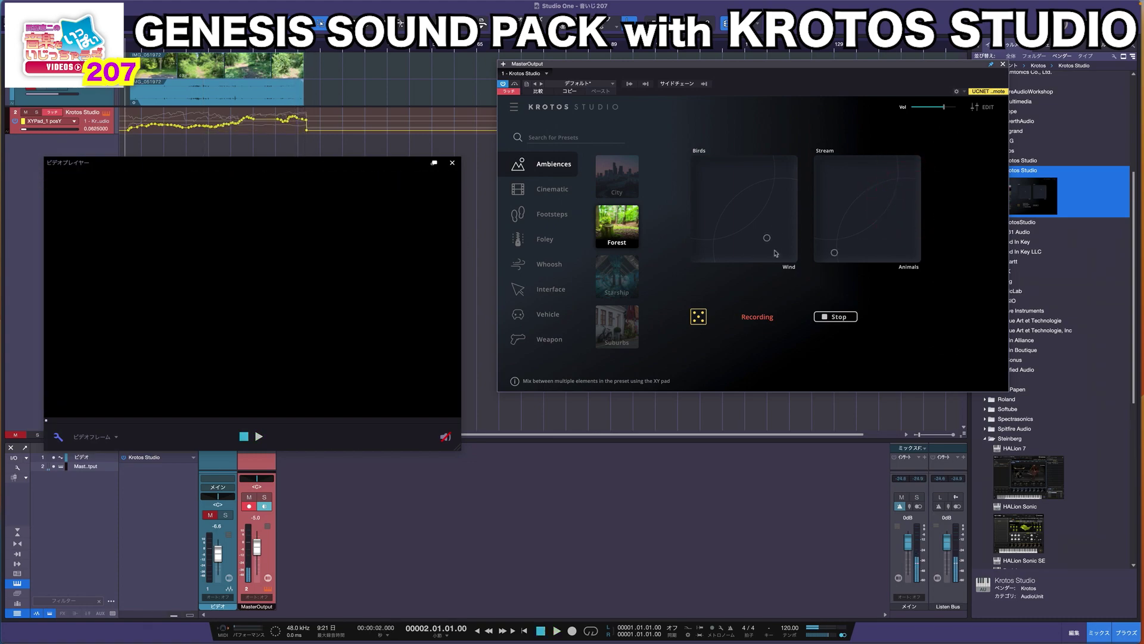
Mute the Forest track and set its plug-in automation mode to Read (リード), closing the plug-in window.
{"action": "left_click", "coordinate": [251, 497]}
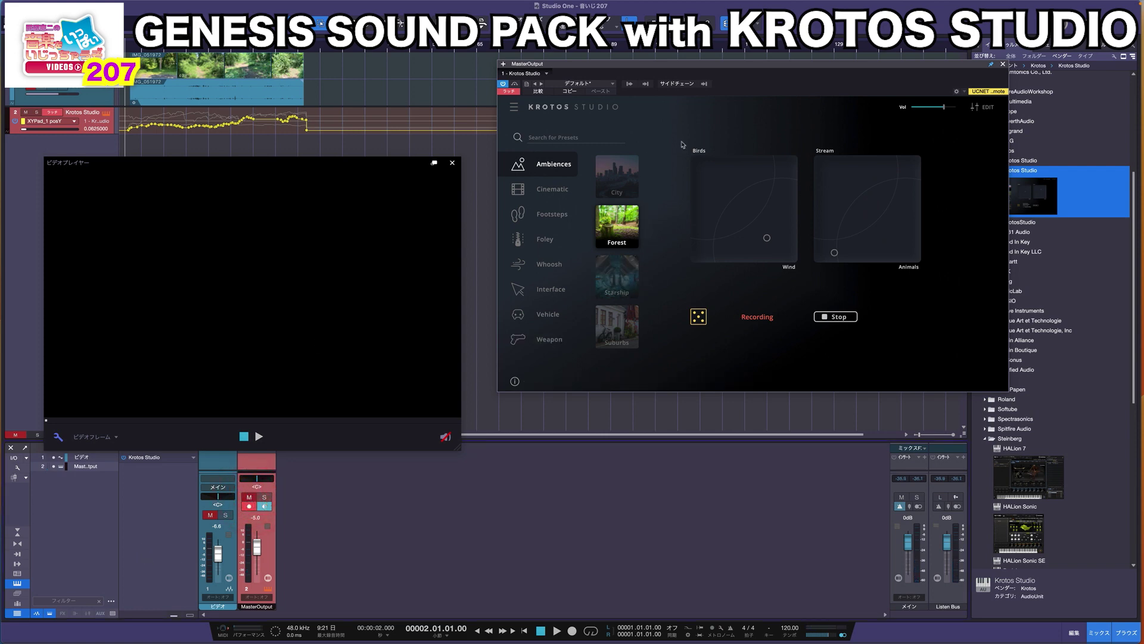
{"action": "left_click", "coordinate": [511, 93]}
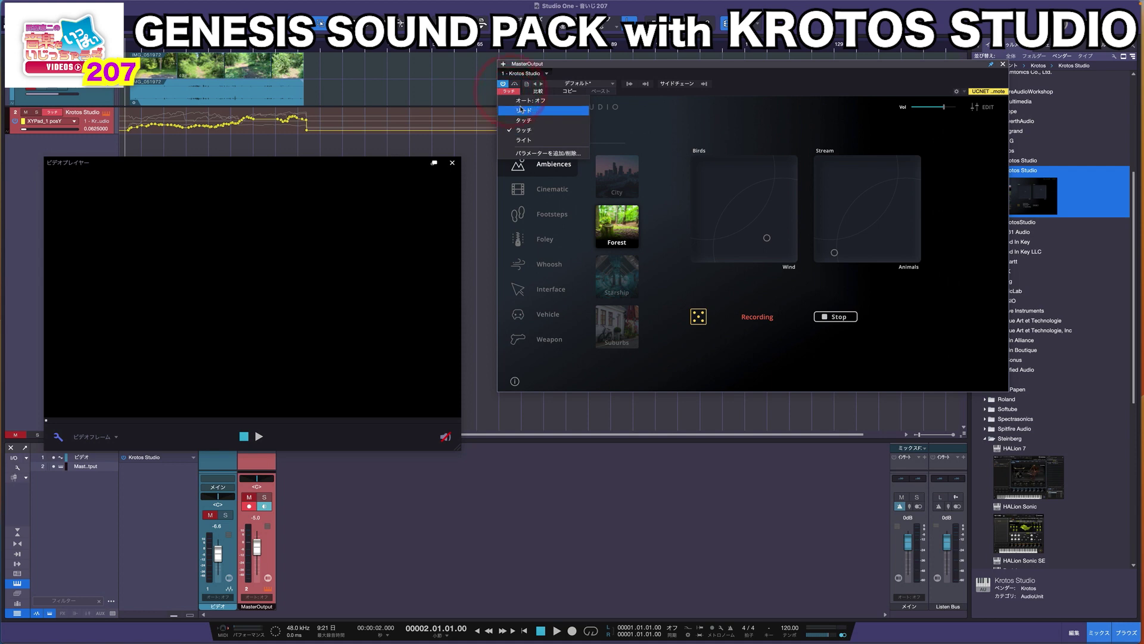
{"action": "left_click", "coordinate": [513, 110]}
{"action": "left_click", "coordinate": [1003, 64]}
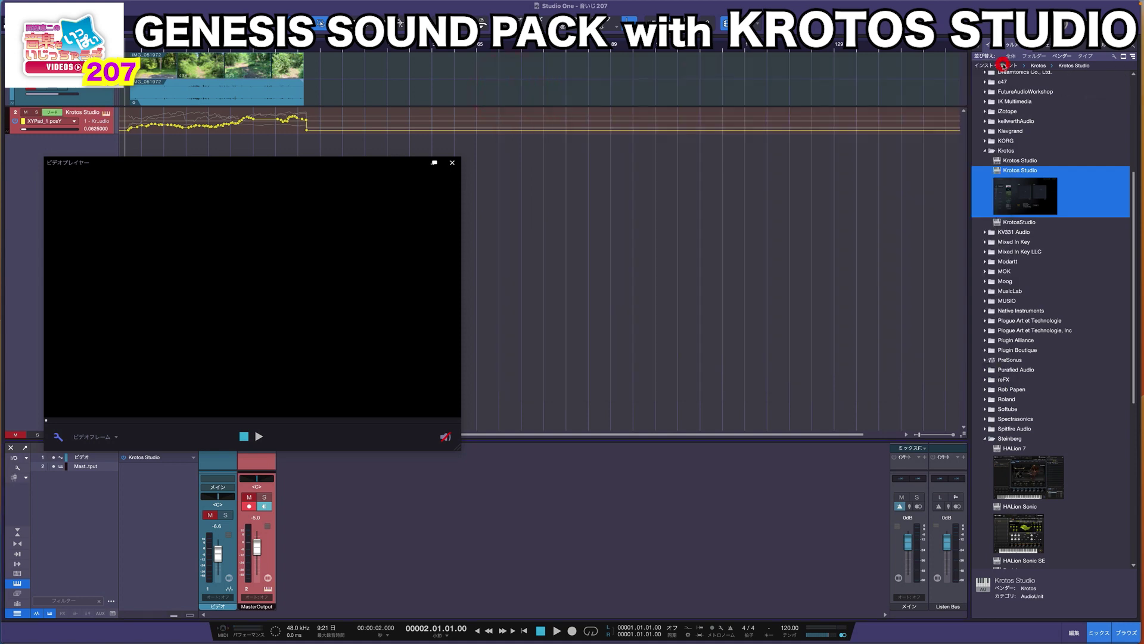
Add a second Krotos Studio instrument track and load the Countryside ambience preset.
{"action": "left_click_drag", "start_coordinate": [1022, 202], "coordinate": [837, 279]}
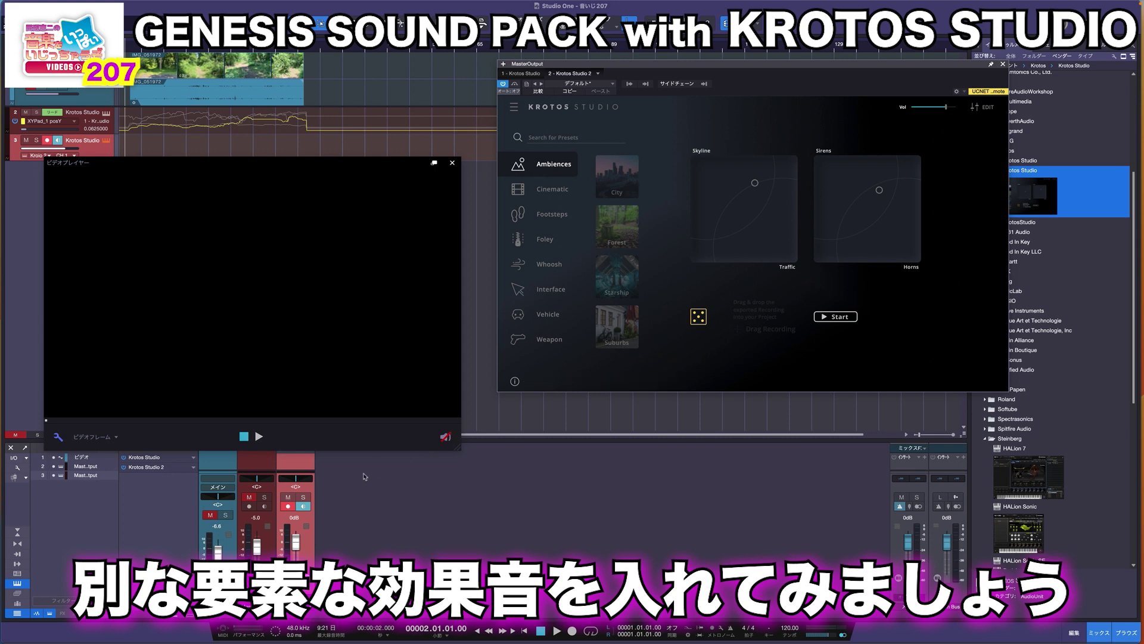
{"action": "scroll", "coordinate": [617, 300], "scroll_direction": "down", "scroll_amount": 5}
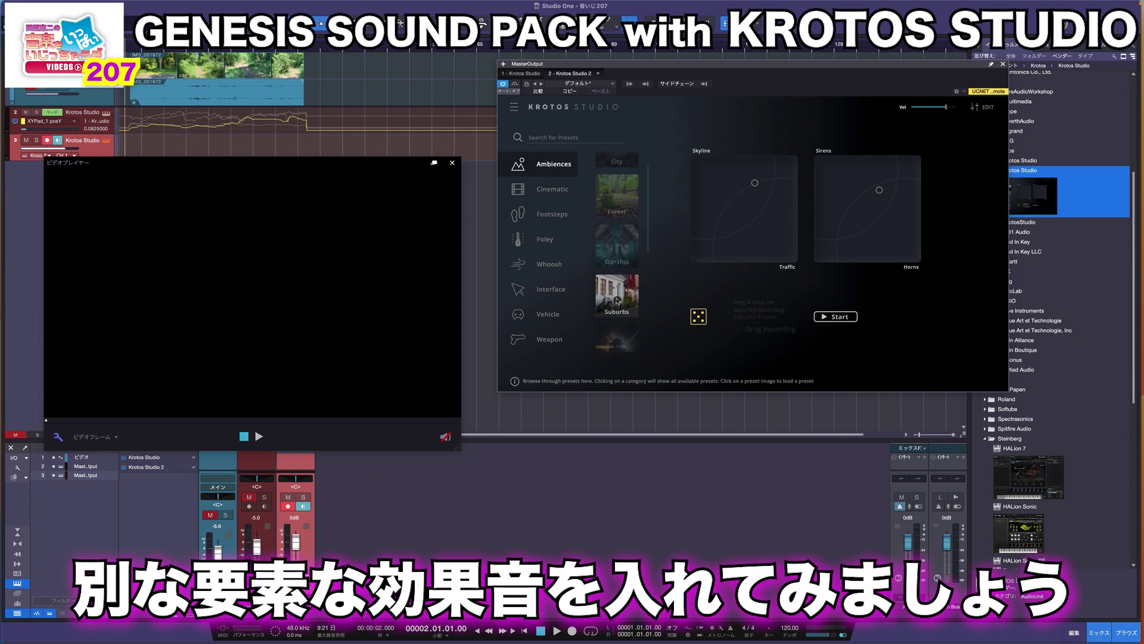
{"action": "scroll", "coordinate": [617, 308], "scroll_direction": "down", "scroll_amount": 3}
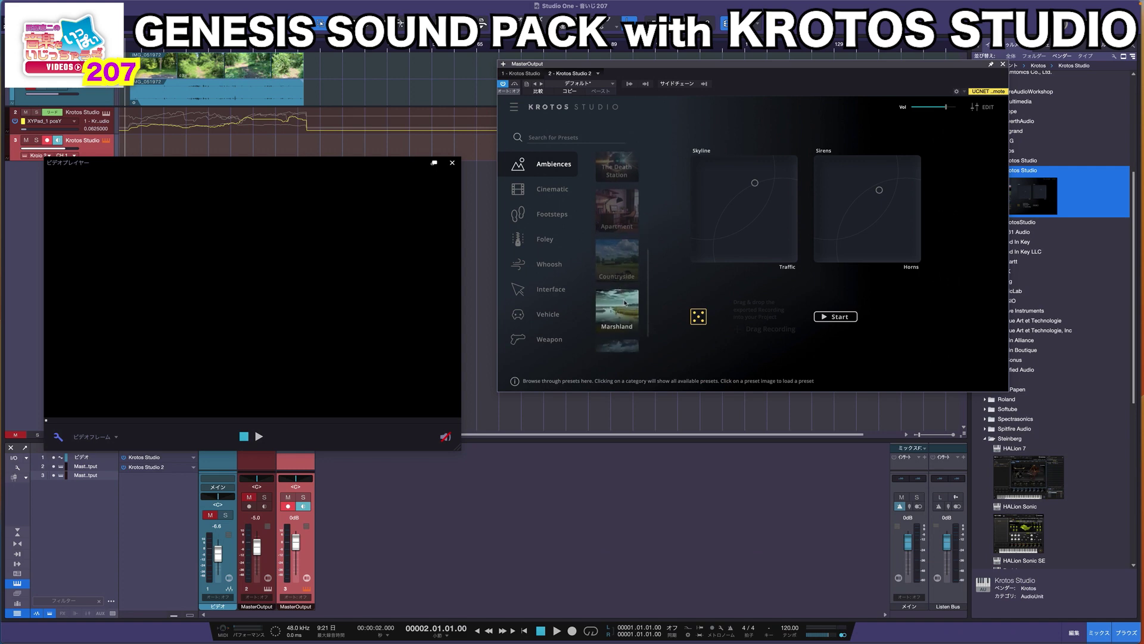
{"action": "left_click", "coordinate": [616, 251]}
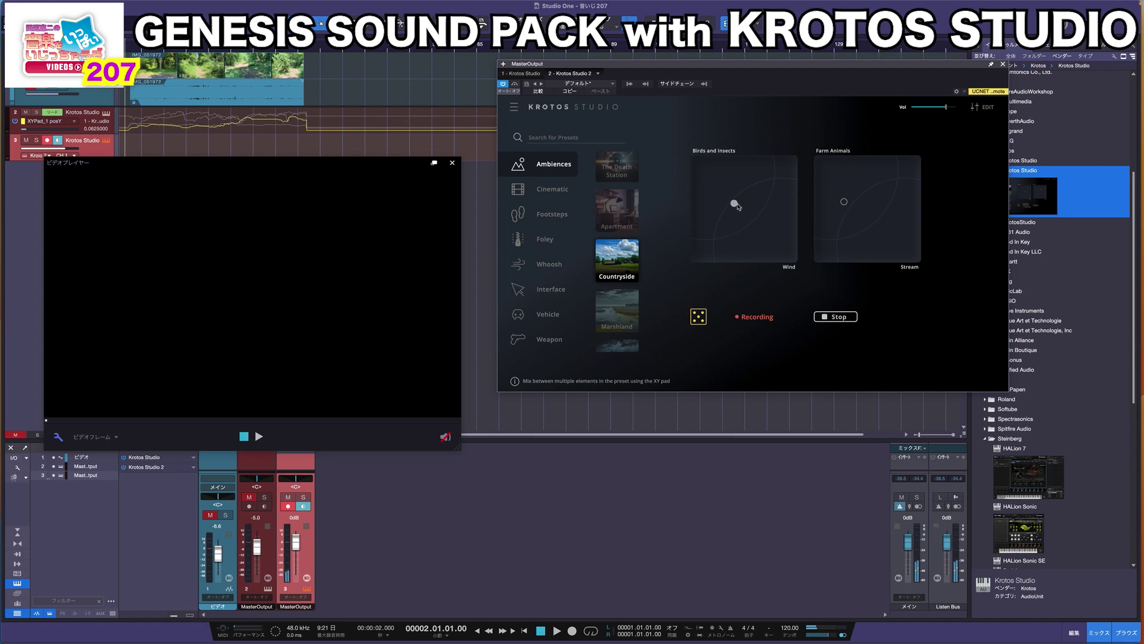
Lower the Birds and Insects/Wind pad point slightly below centre and move the Farm Animals/Stream point to the pad's lower-left corner.
{"action": "left_click_drag", "start_coordinate": [734, 203], "coordinate": [736, 226]}
{"action": "left_click_drag", "start_coordinate": [845, 228], "coordinate": [817, 258]}
{"action": "mouse_move", "coordinate": [735, 226]}
{"action": "left_mouse_down"}
{"action": "mouse_move", "coordinate": [768, 256]}
{"action": "mouse_move", "coordinate": [730, 227]}
{"action": "left_mouse_up"}
{"action": "left_click", "coordinate": [728, 229]}
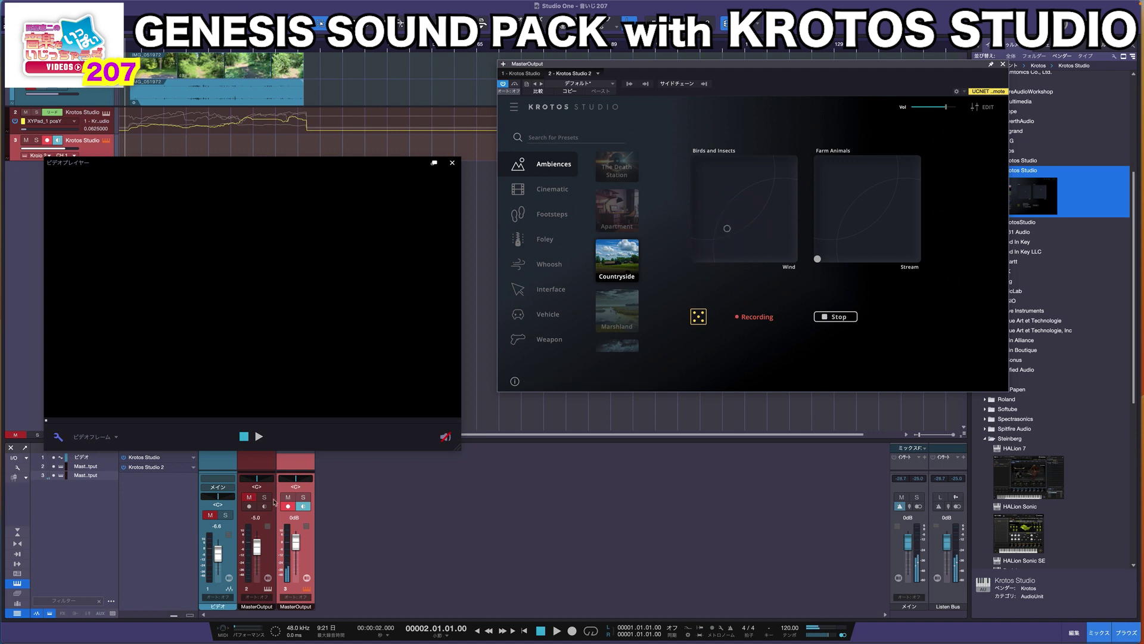
Unmute the Forest track and play the footage, toggling the Countryside track's mute to compare the layered ambience with and without it.
{"action": "left_click", "coordinate": [249, 497]}
{"action": "key", "text": "space"}
{"action": "left_click", "coordinate": [287, 497]}
{"action": "left_click", "coordinate": [287, 497]}
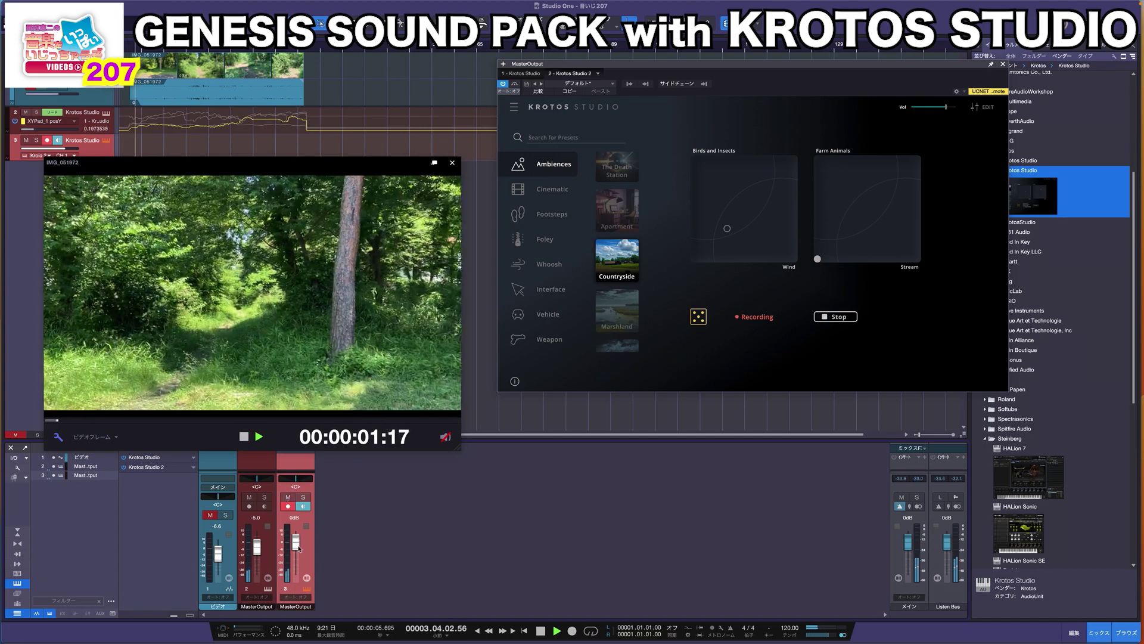
Set the Countryside track's volume to -5 dB.
{"action": "left_click_drag", "start_coordinate": [295, 543], "coordinate": [297, 553]}
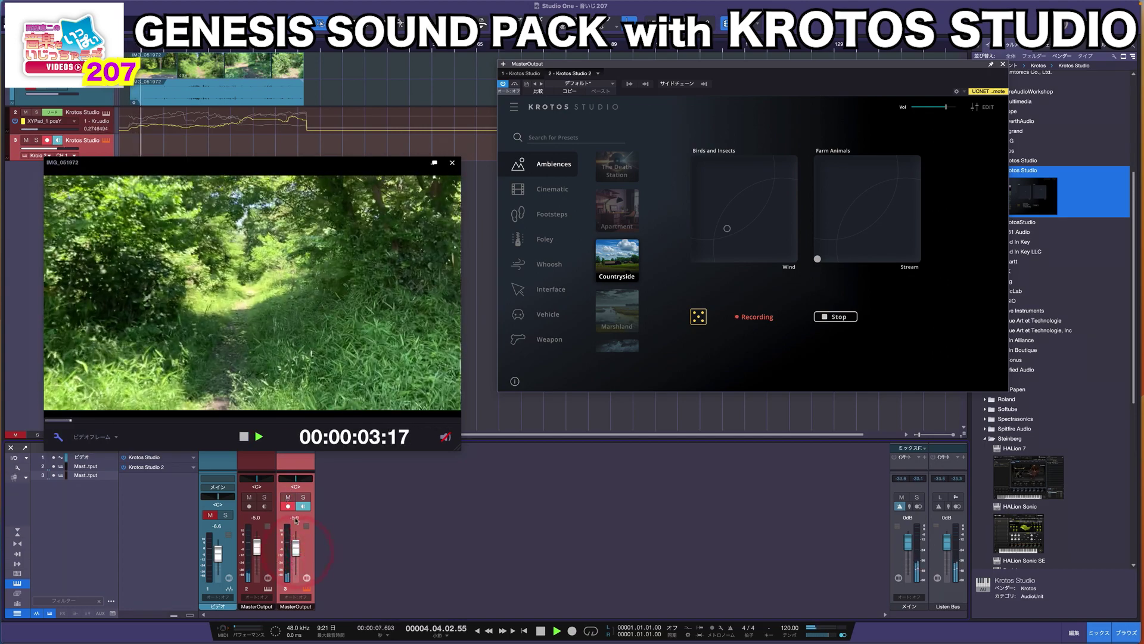
{"action": "left_click", "coordinate": [294, 517]}
{"action": "type", "text": "-5"}
{"action": "key", "text": "Return"}
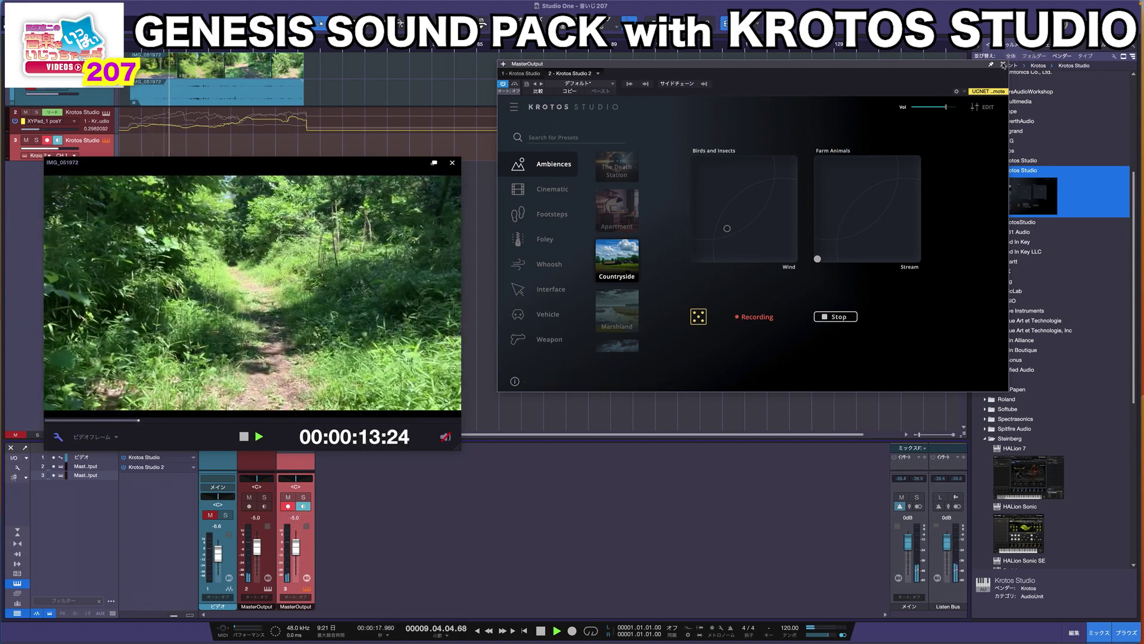
Add a third Krotos Studio instrument track and load the Boots preset from the Footsteps category, stopping playback.
{"action": "left_click", "coordinate": [1004, 65]}
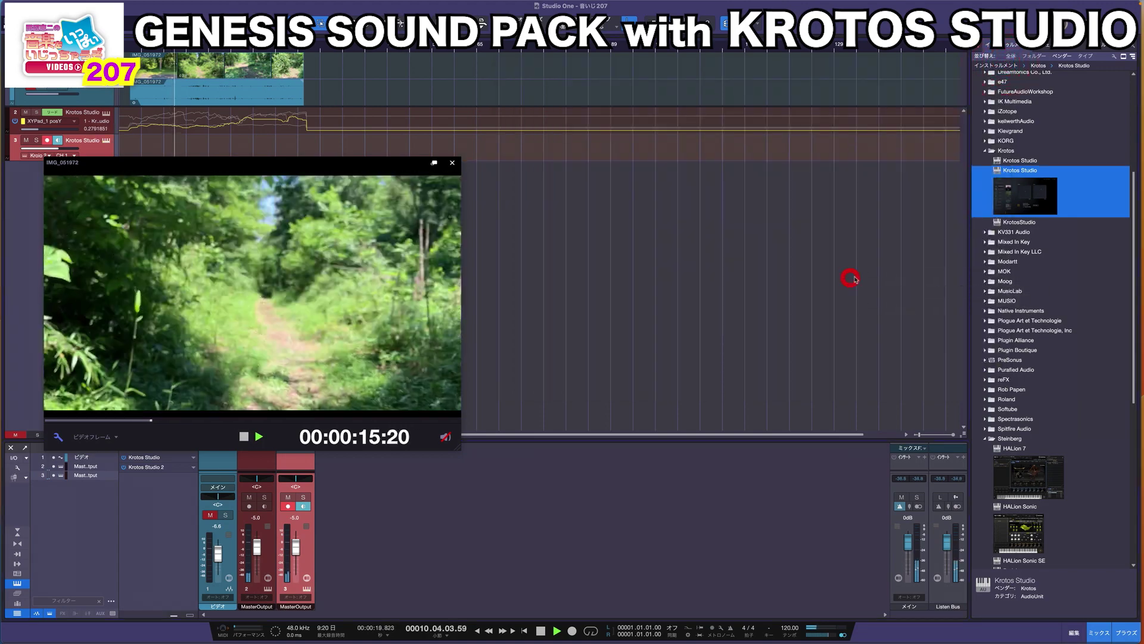
{"action": "left_click_drag", "start_coordinate": [854, 279], "coordinate": [842, 276]}
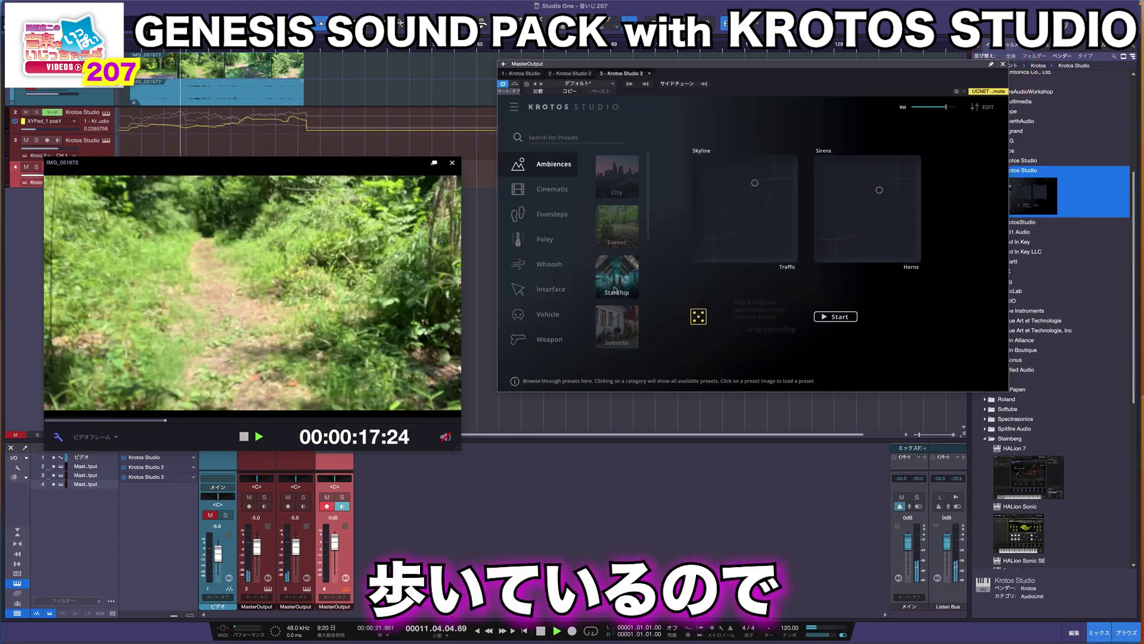
{"action": "scroll", "coordinate": [615, 290], "scroll_direction": "down", "scroll_amount": 5}
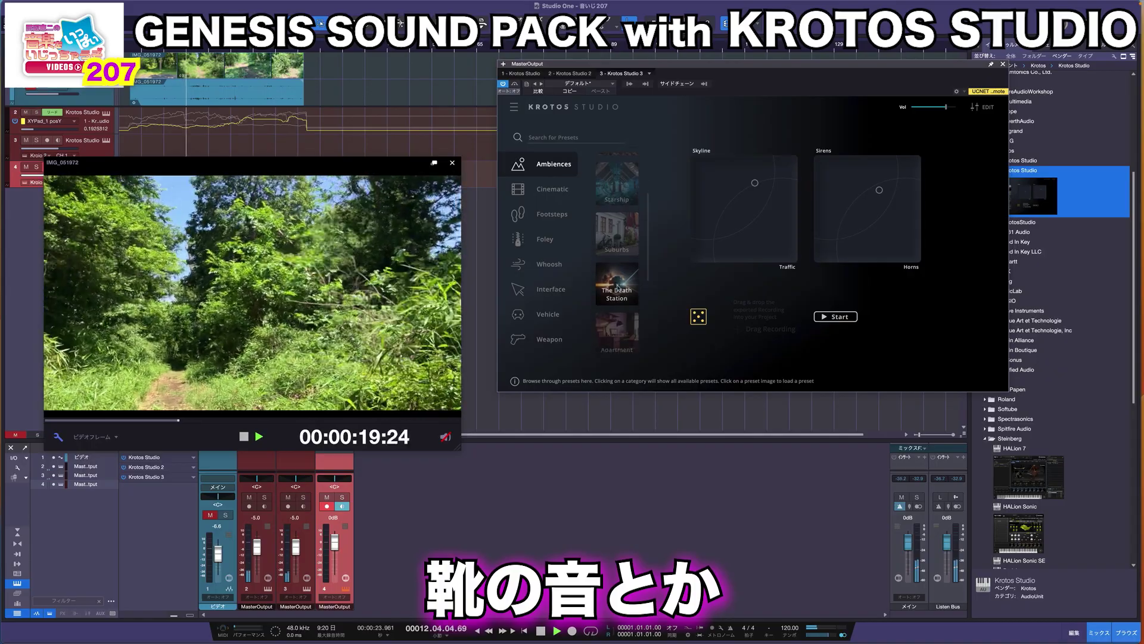
{"action": "scroll", "coordinate": [618, 288], "scroll_direction": "down", "scroll_amount": 3}
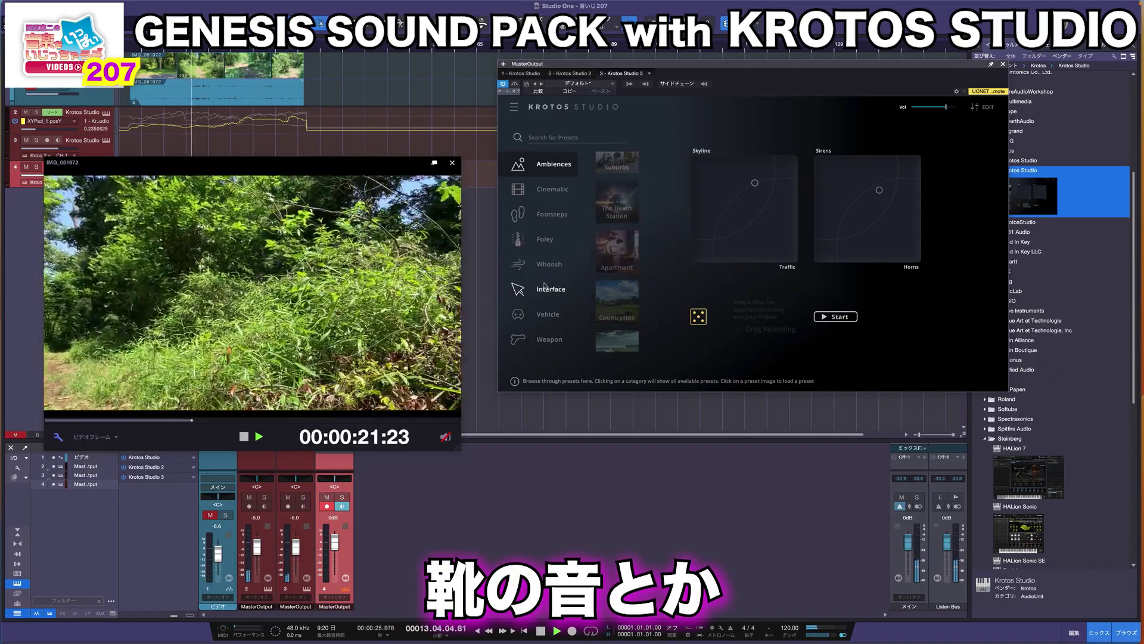
{"action": "left_click", "coordinate": [549, 213]}
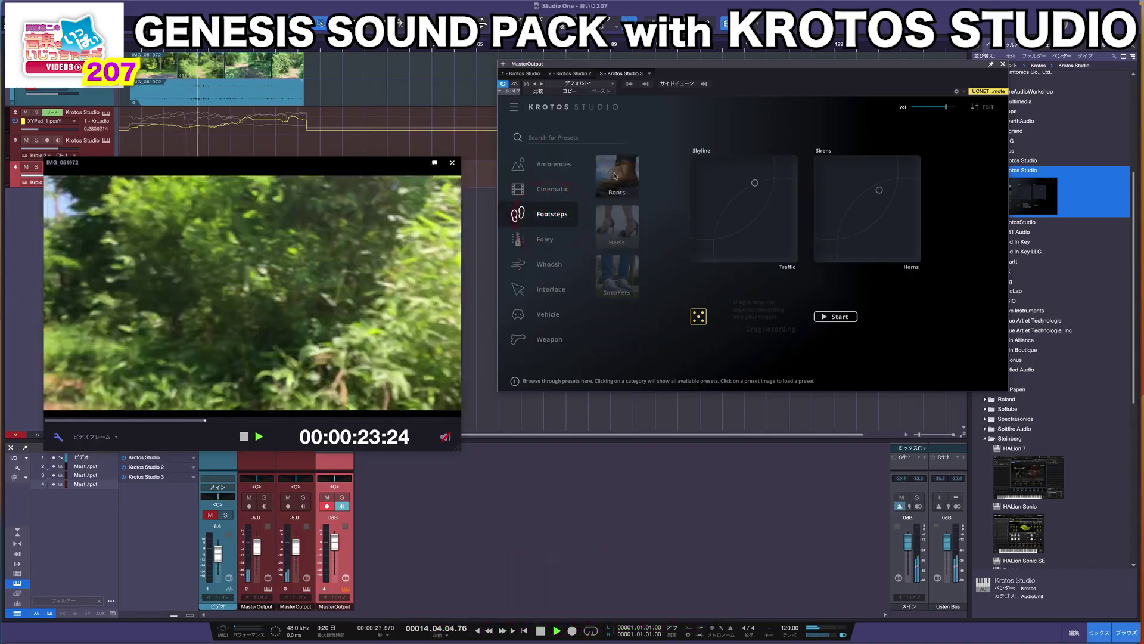
{"action": "left_click", "coordinate": [616, 176]}
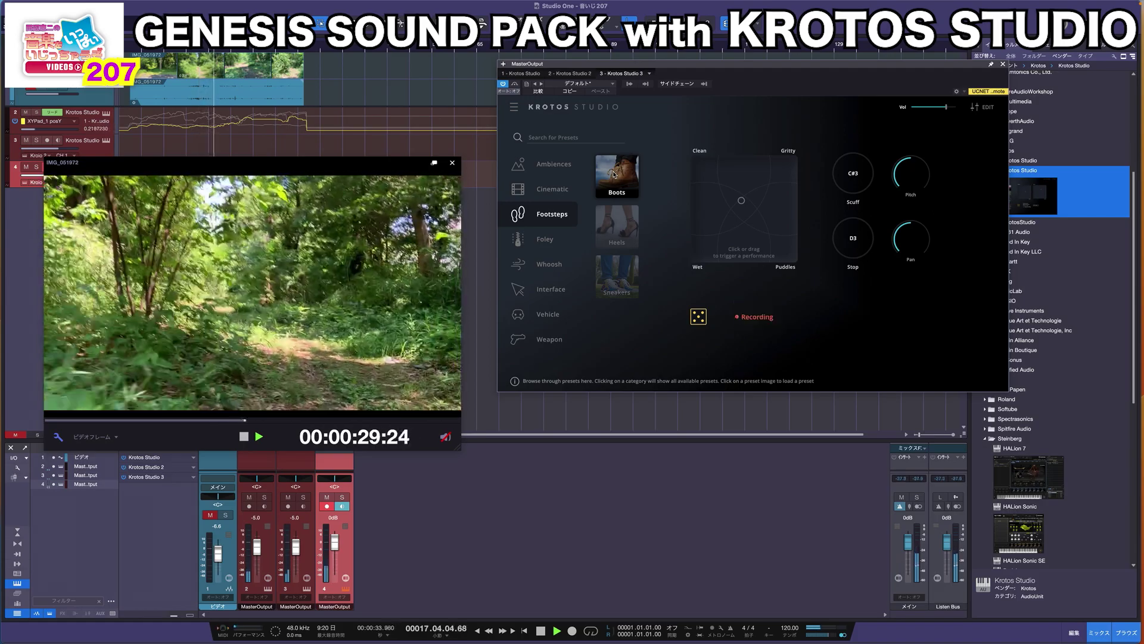
{"action": "key", "text": "space"}
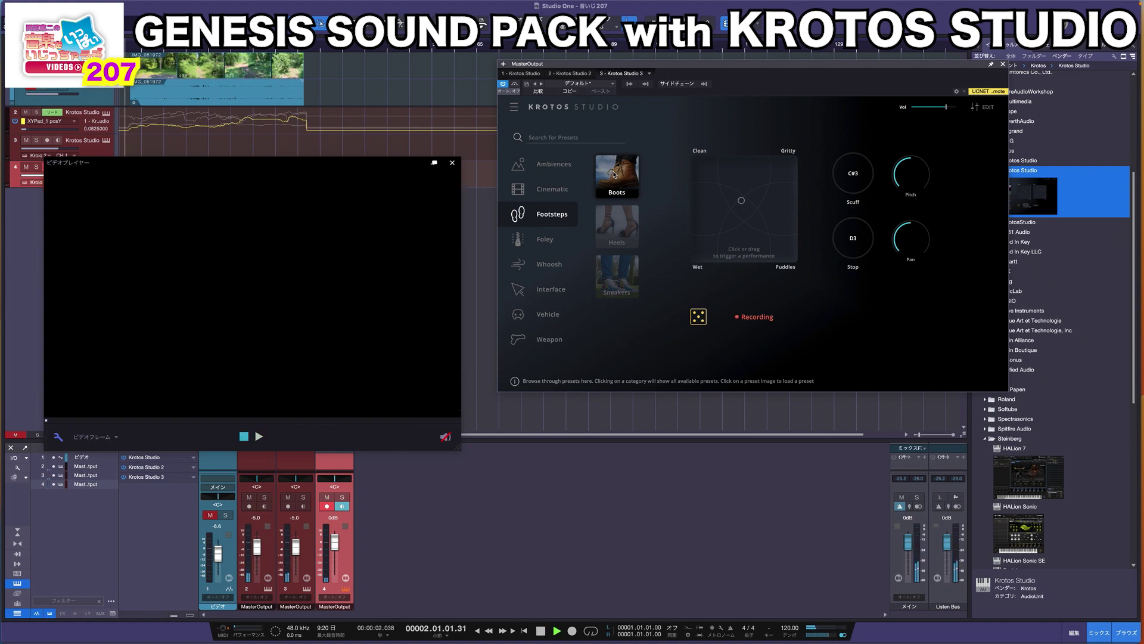
{"action": "key", "text": "space"}
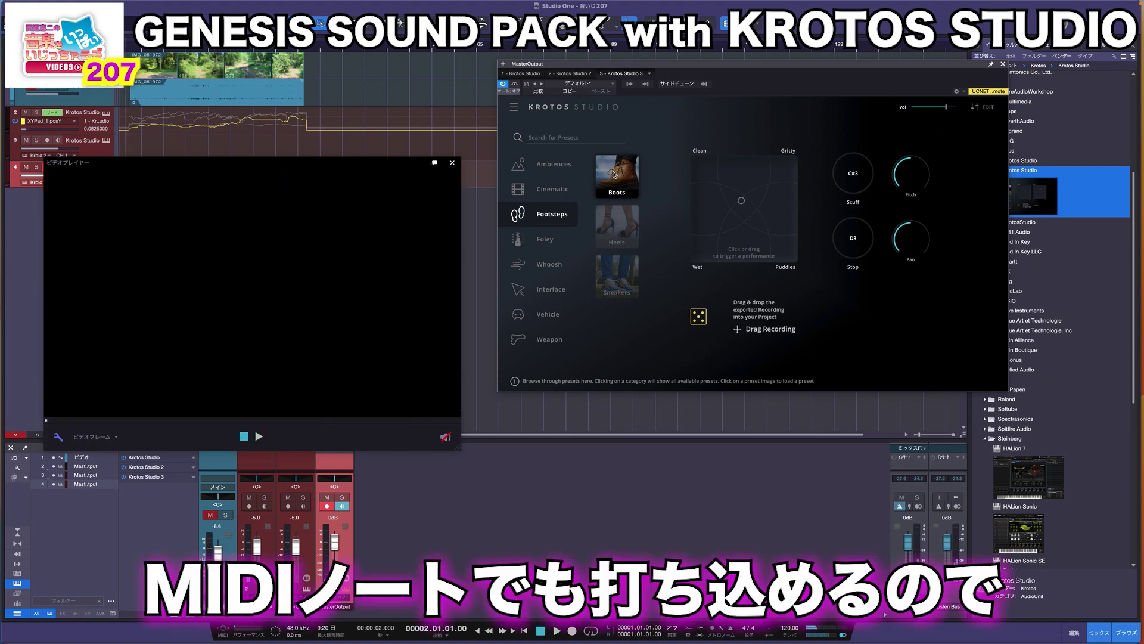
Move the video player clear of the footsteps track and record a MIDI performance of the boots along with the footage.
{"action": "left_click_drag", "start_coordinate": [384, 165], "coordinate": [371, 230]}
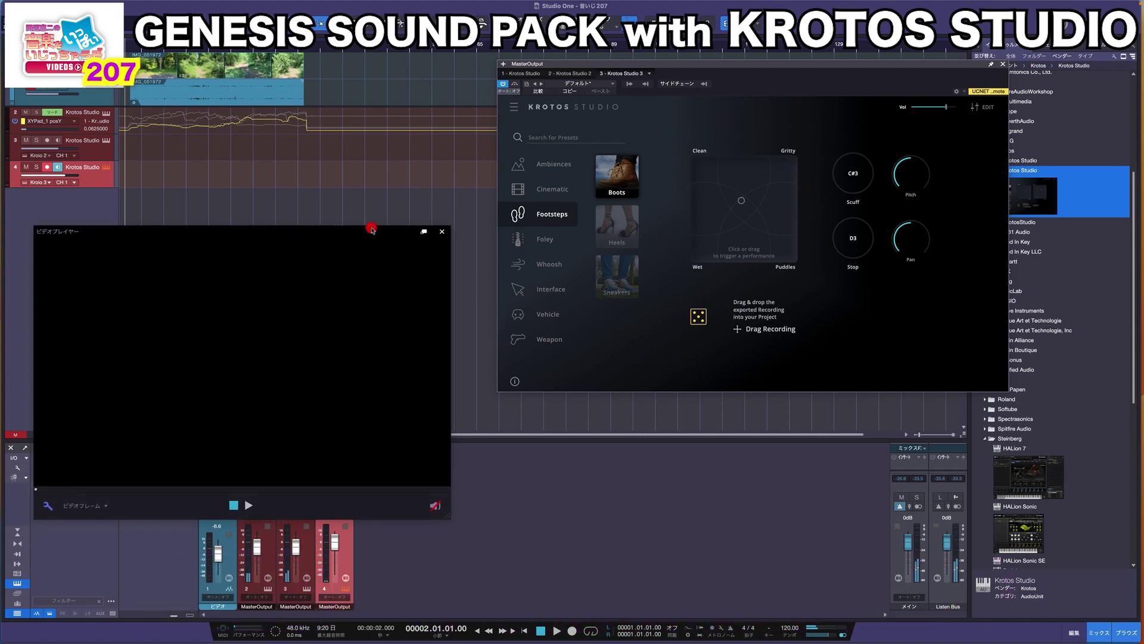
{"action": "key", "text": "space"}
{"action": "key", "text": "KP_Multiply"}
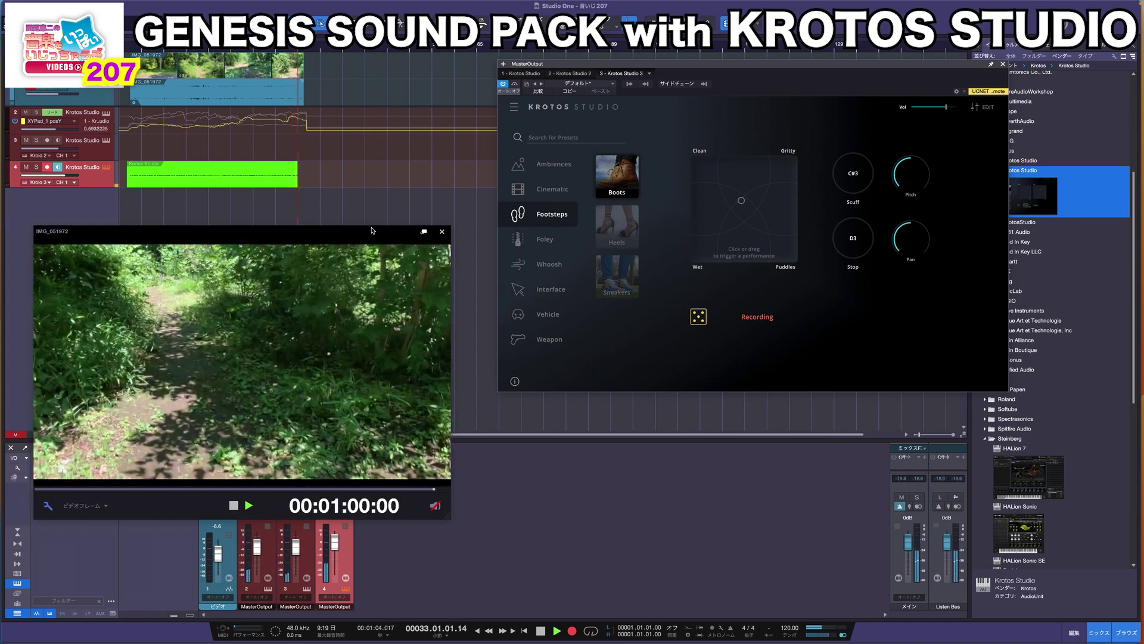
{"action": "key", "text": "space"}
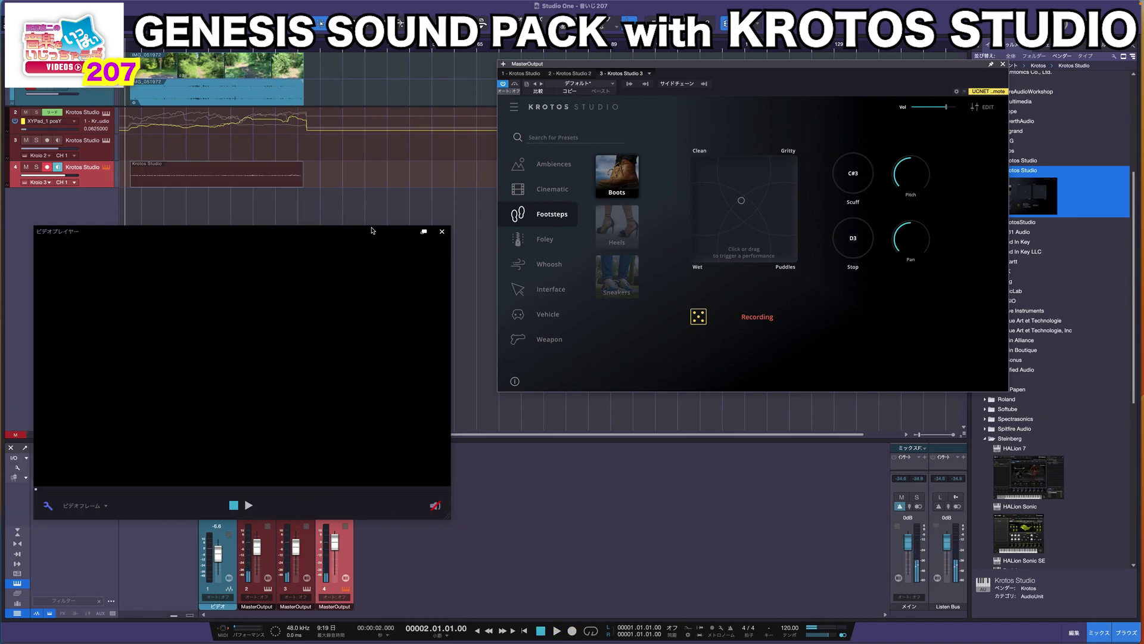
Play back the start of the recorded footsteps briefly, then move the video player up to uncover the mixer channels' mute controls.
{"action": "key", "text": "space"}
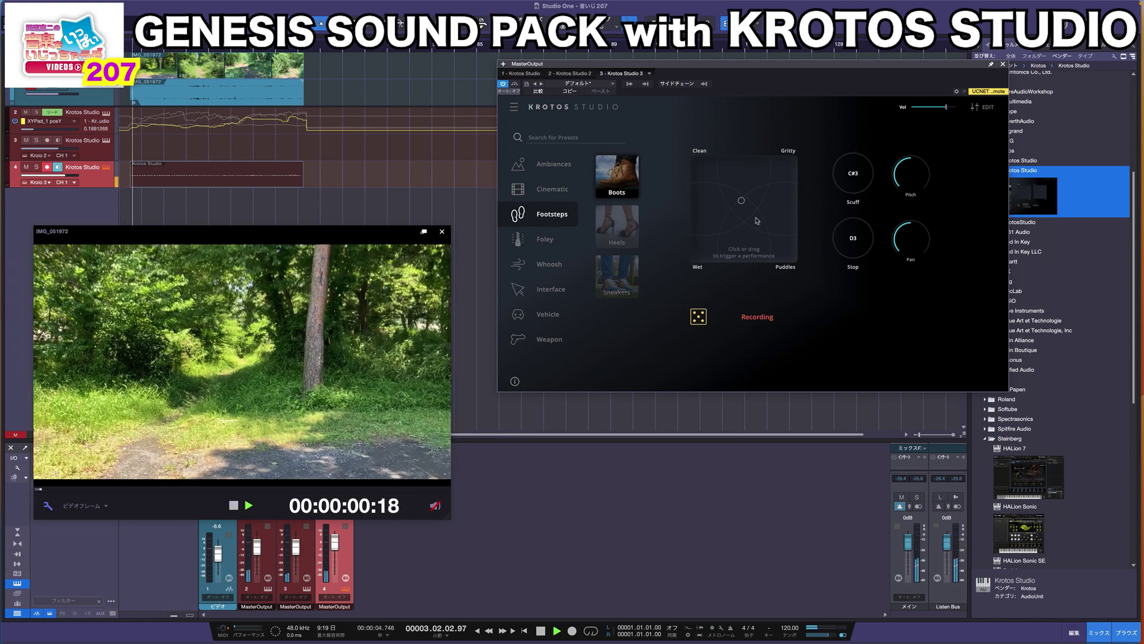
{"action": "key", "text": "space"}
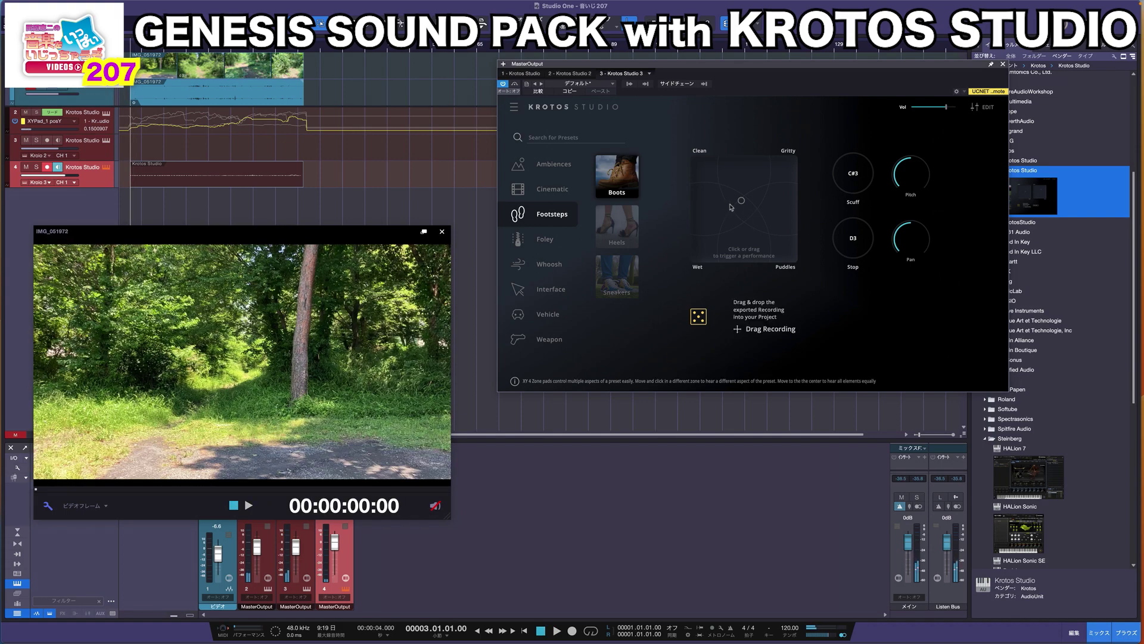
{"action": "left_click_drag", "start_coordinate": [394, 231], "coordinate": [398, 173]}
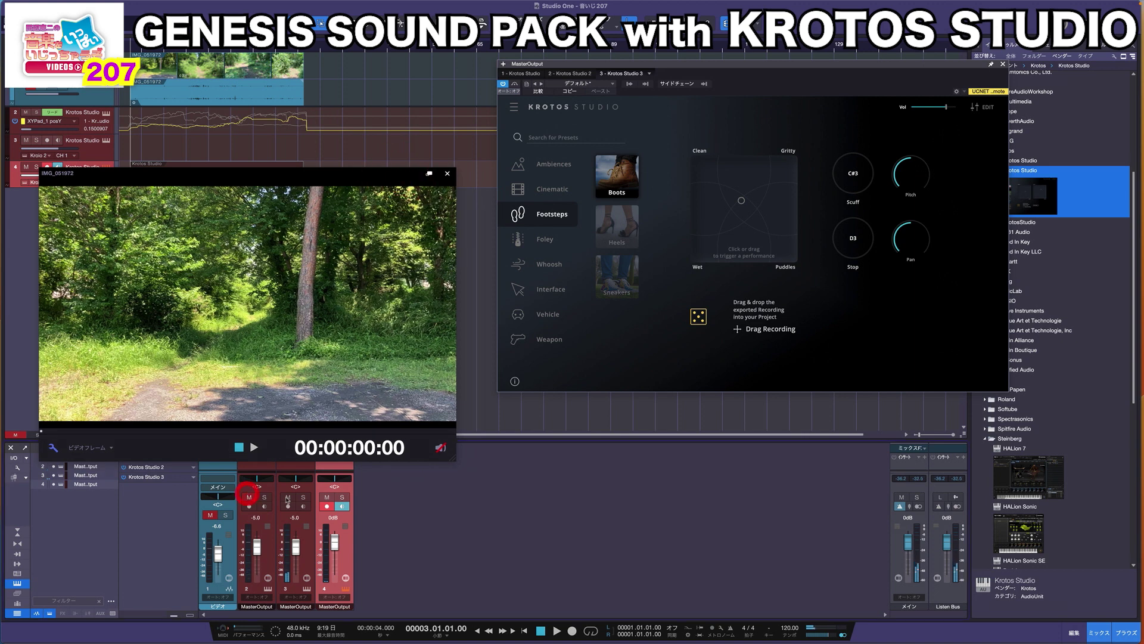